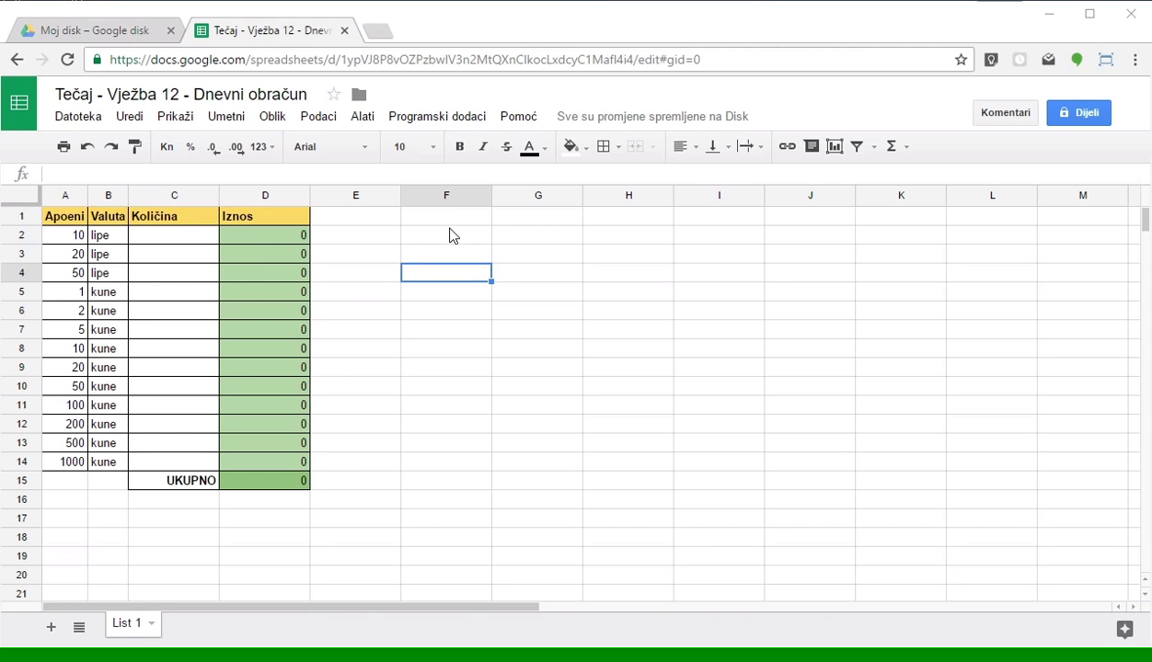
# Enter the coin counts 75, 44, 18, 50 and 100 in Količina from C2.
pyautogui.click(153, 243)
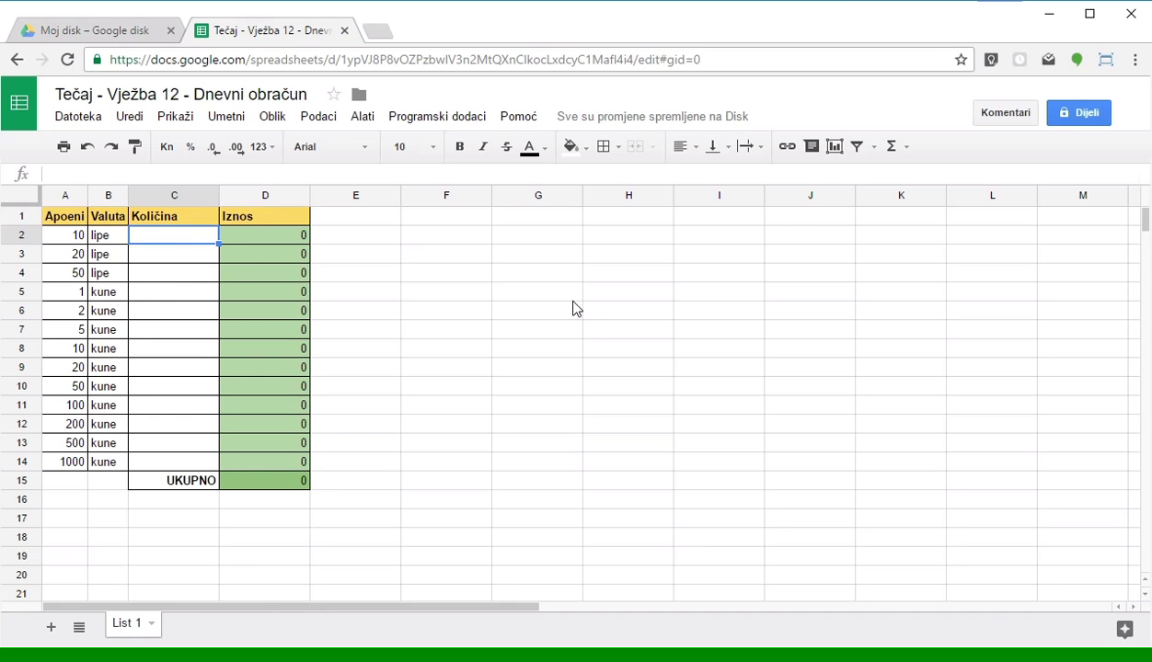
pyautogui.write('1')
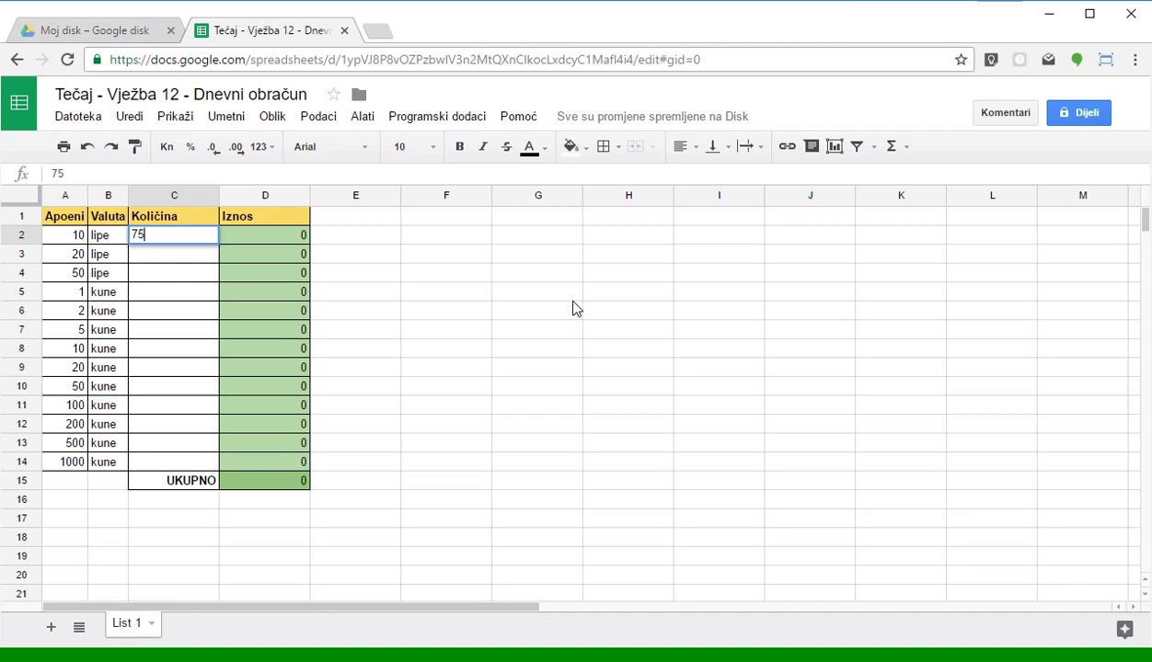
pyautogui.press('Return')
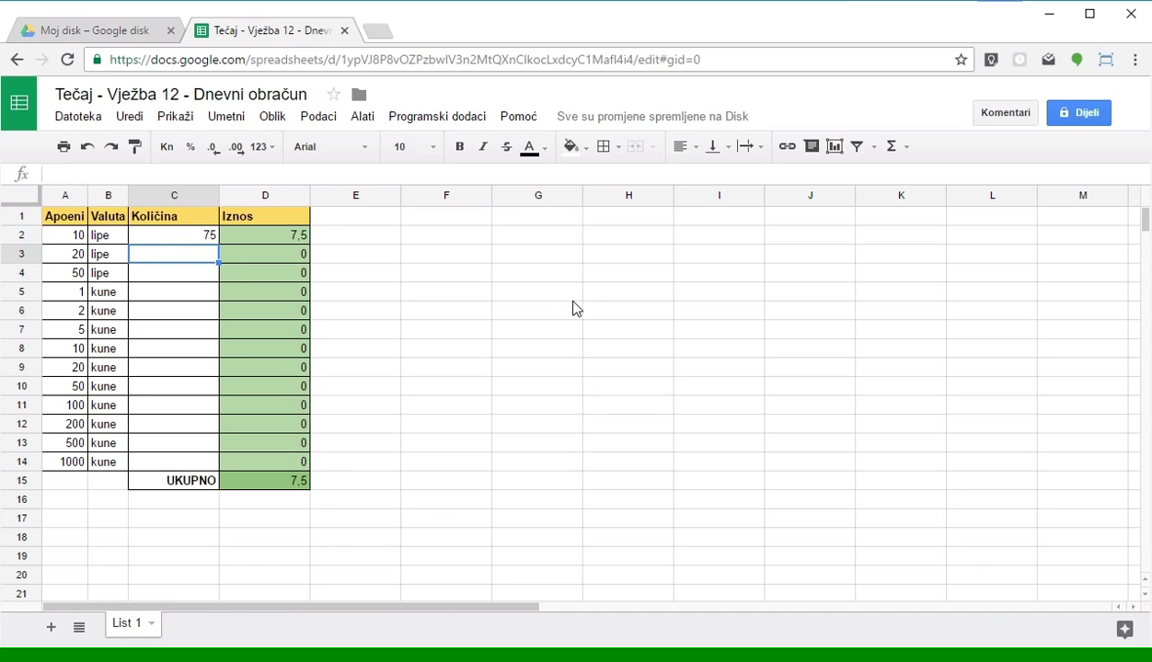
pyautogui.write('444')
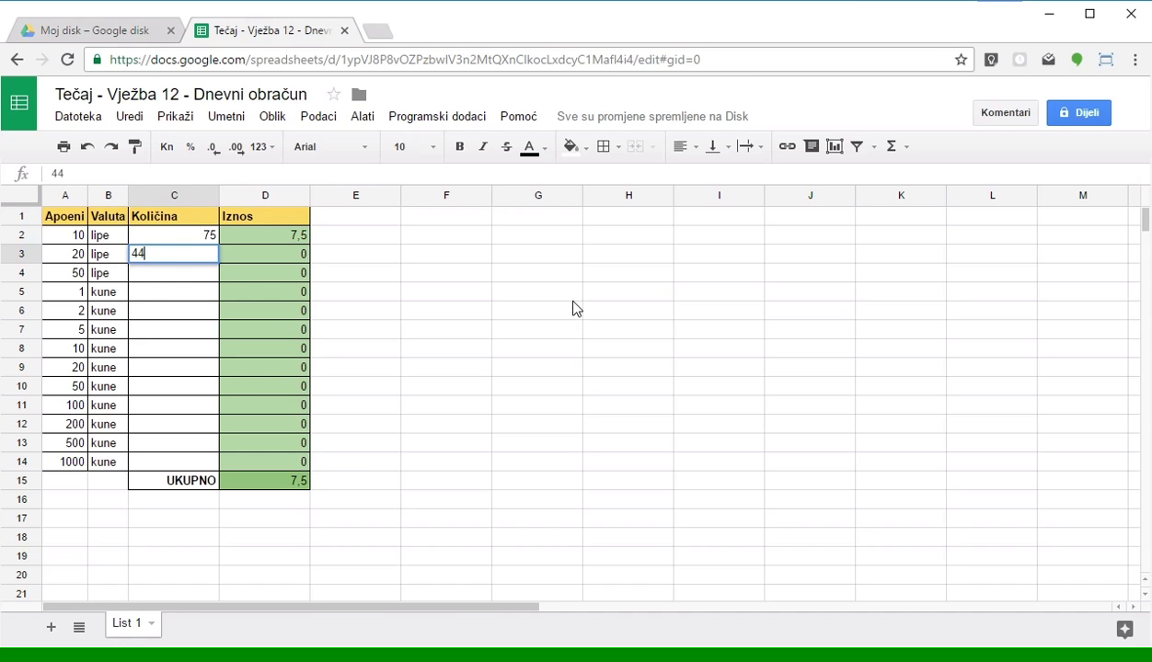
pyautogui.press('Return')
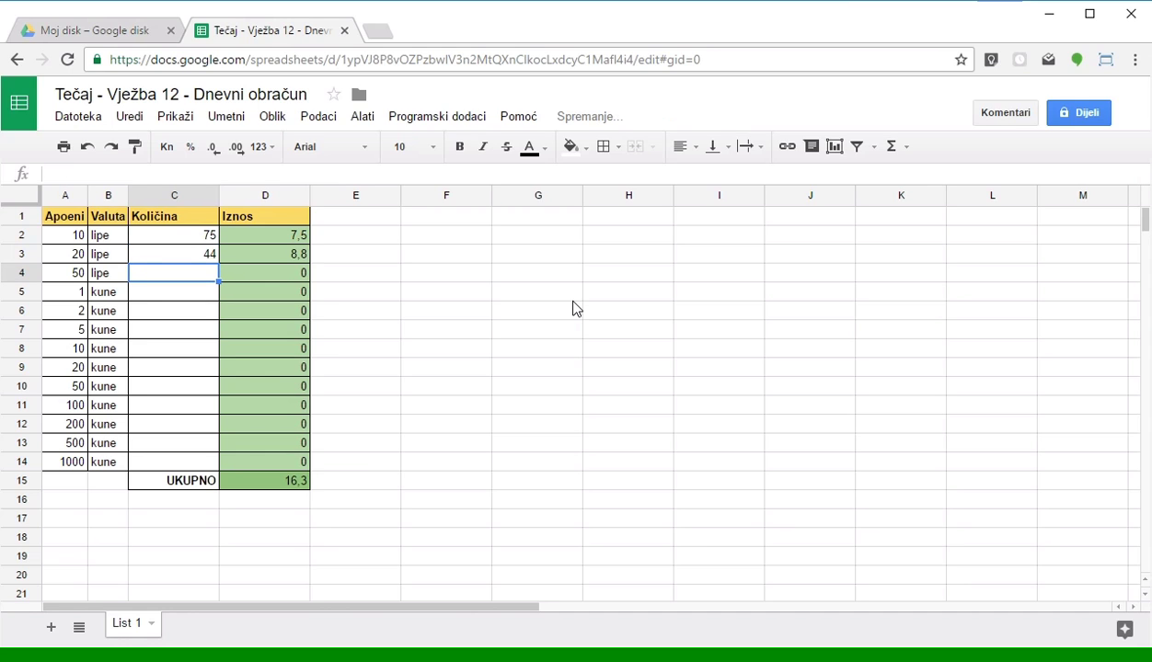
pyautogui.write('18')
pyautogui.press('Return')
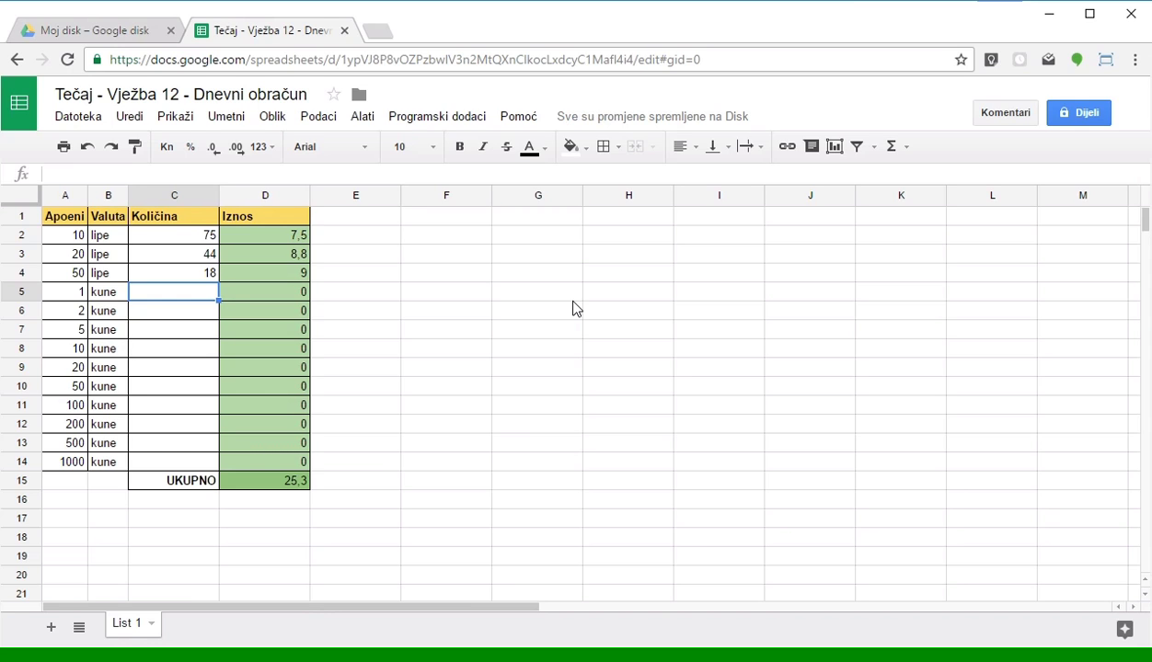
pyautogui.write('50')
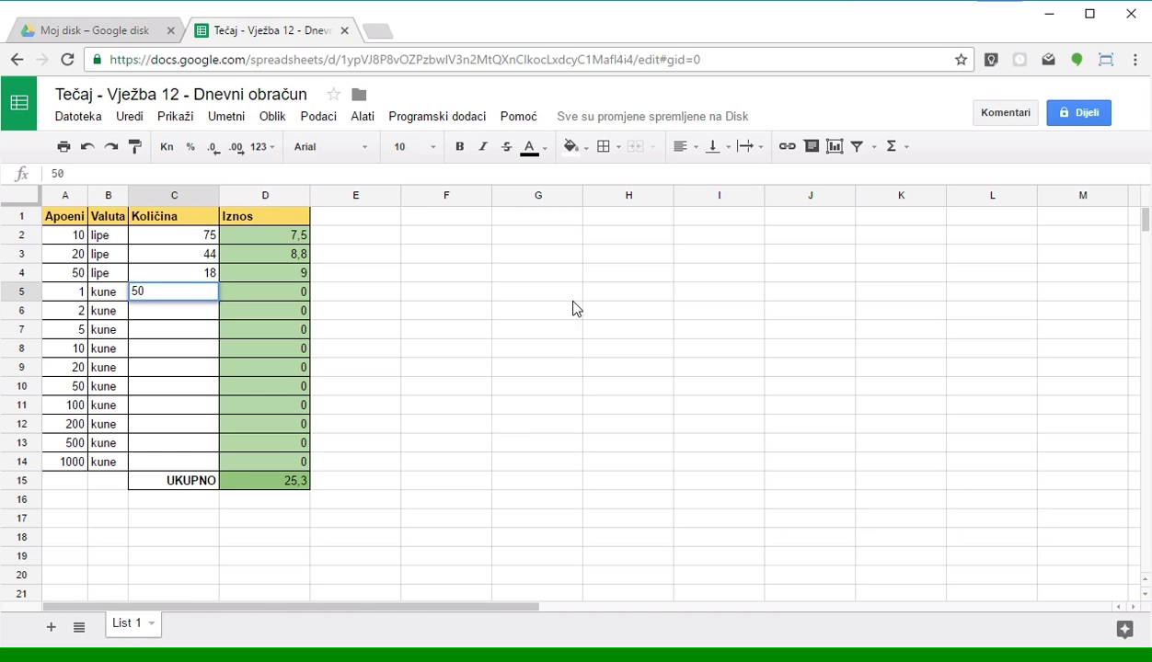
pyautogui.press('Return')
pyautogui.write('100')
pyautogui.press('Return')
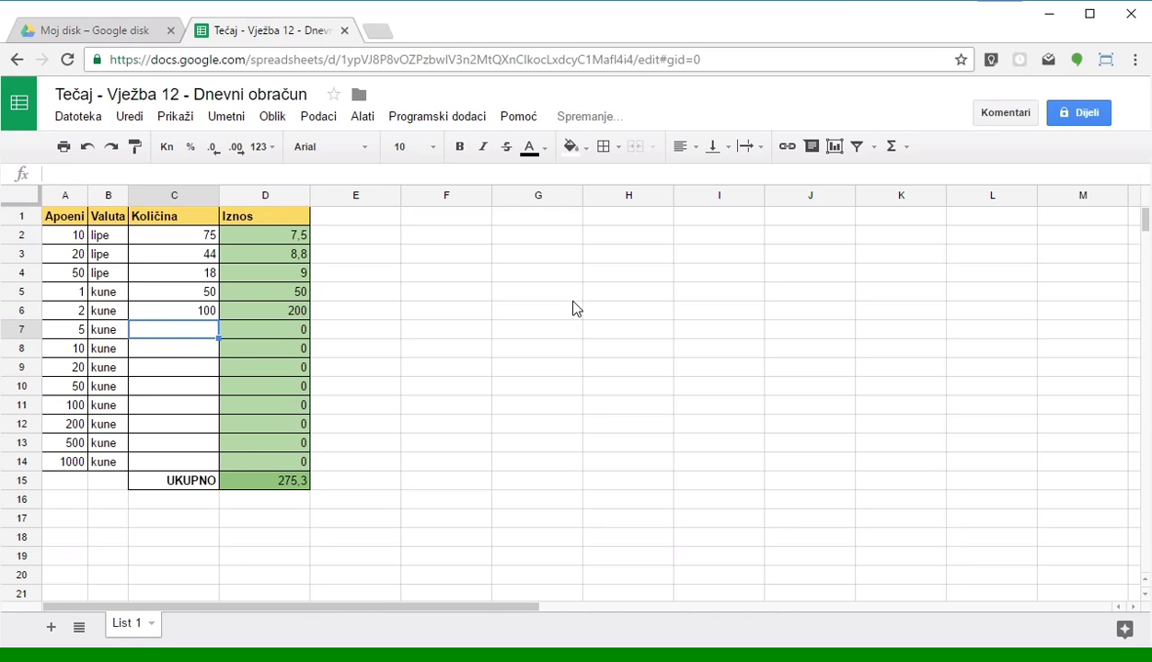
# Enter counts 10 and 50, and correct the 20 kuna count from 888 to 88.
pyautogui.write('10')
pyautogui.press('Return')
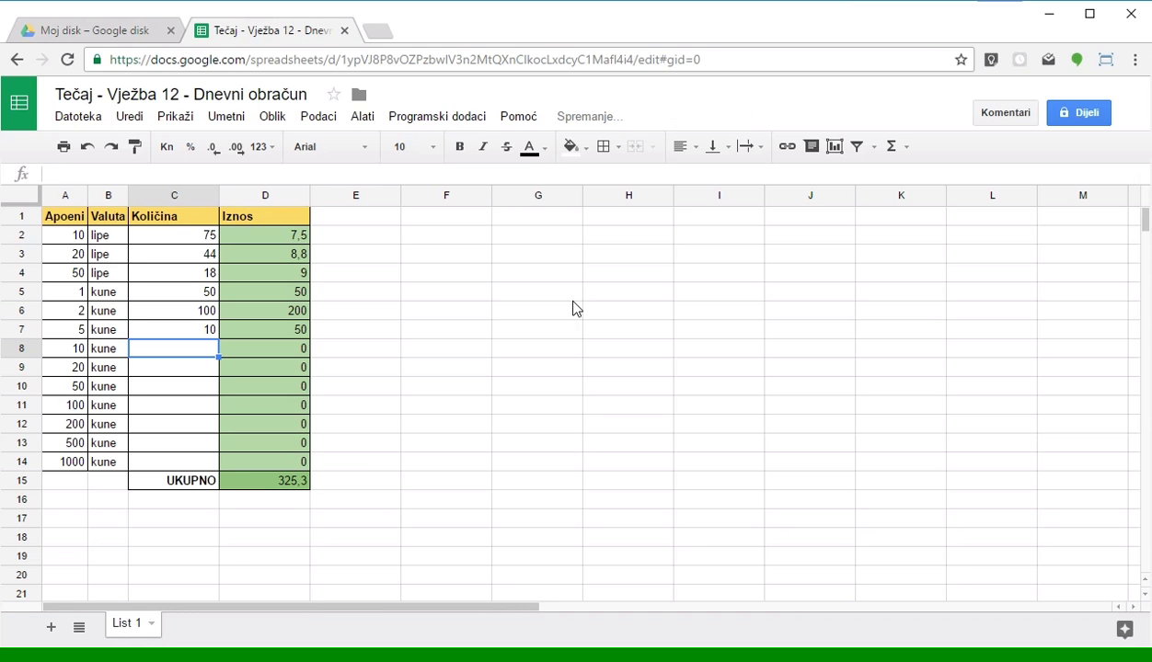
pyautogui.write('50')
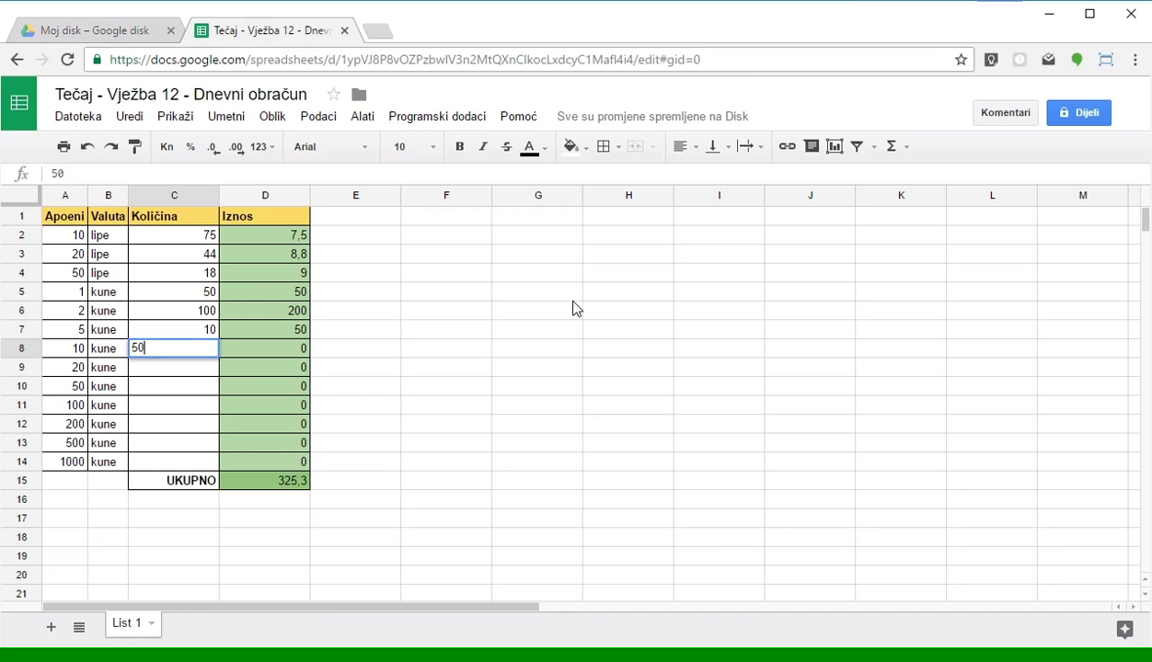
pyautogui.press('Return')
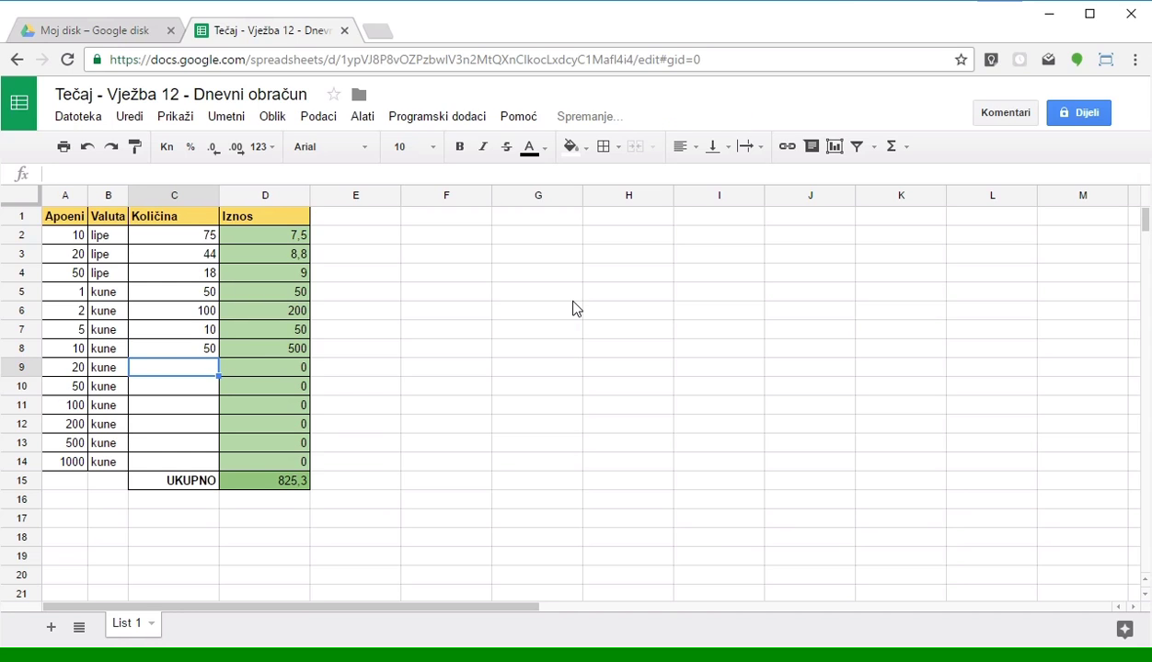
pyautogui.write('888')
pyautogui.press('Return')
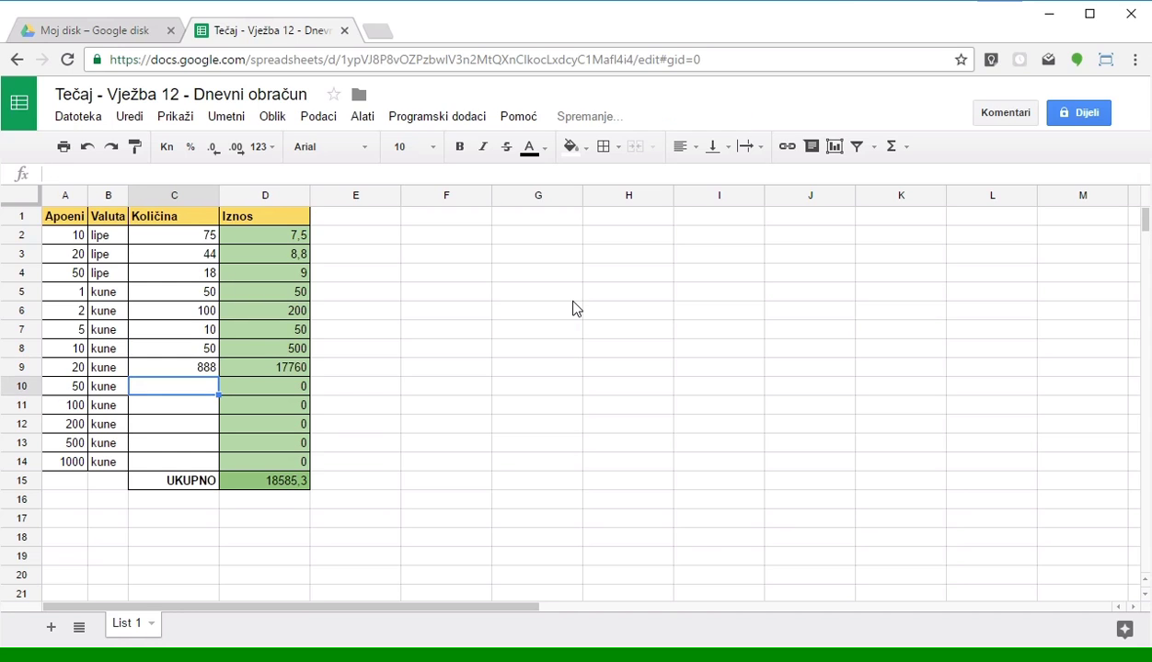
pyautogui.click(192, 368)
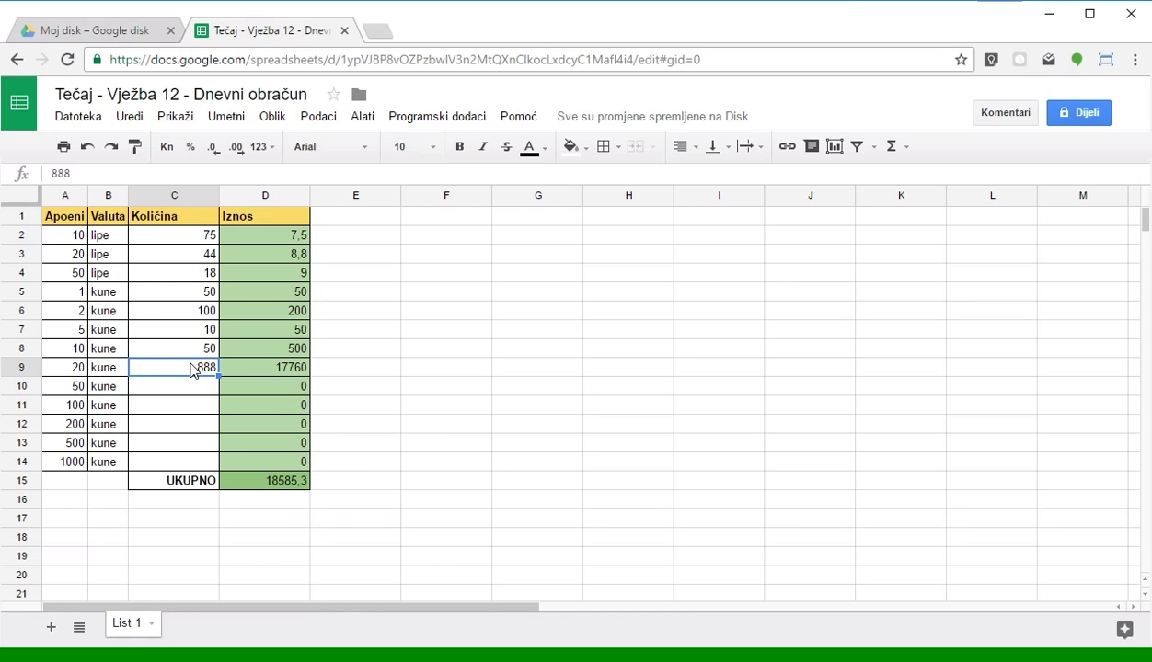
pyautogui.write('88')
pyautogui.press('Return')
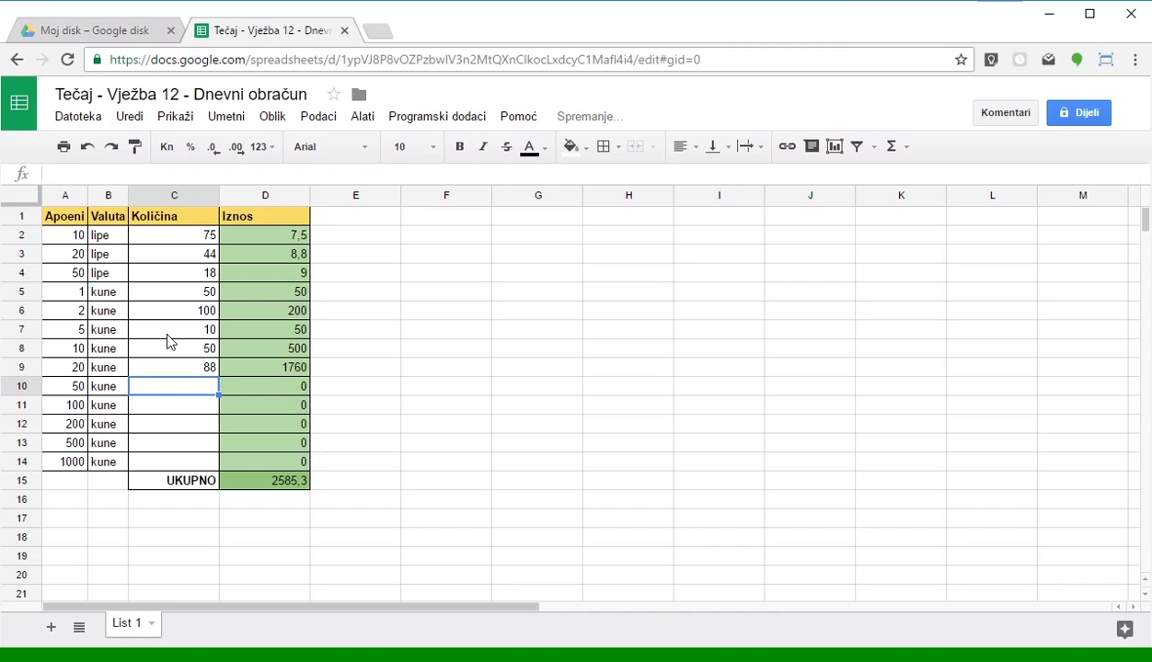
# Enter the remaining note counts 33, 44, 11, 7 and 3, bringing UKUPNO to 17335,3.
pyautogui.write('33')
pyautogui.press('Return')
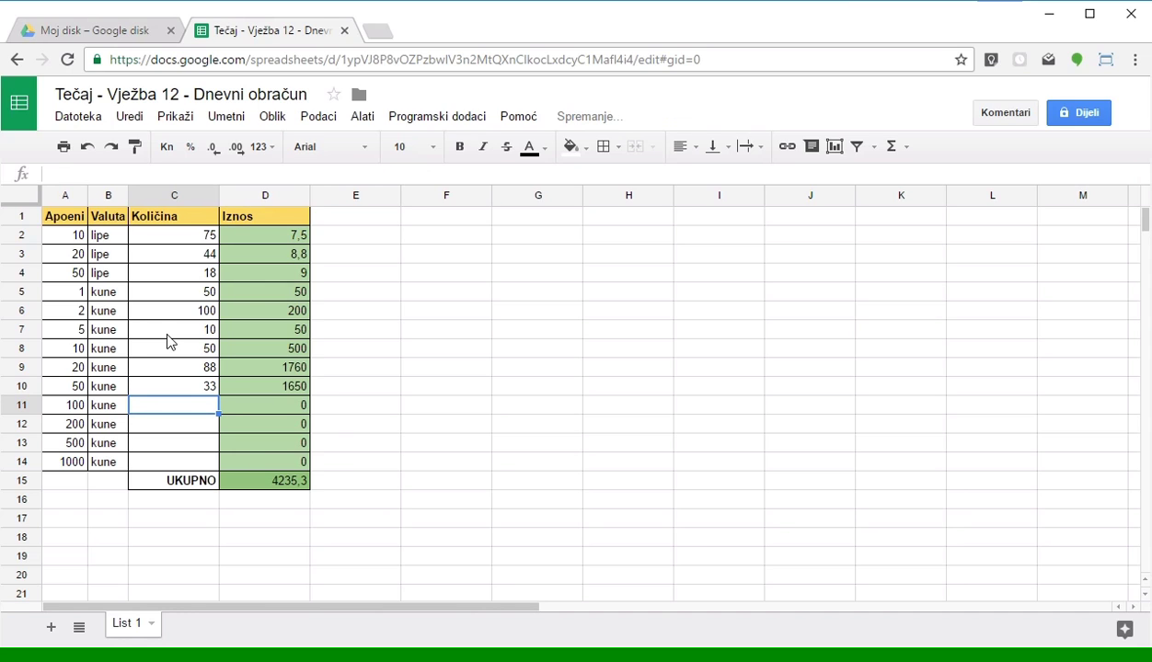
pyautogui.write('44')
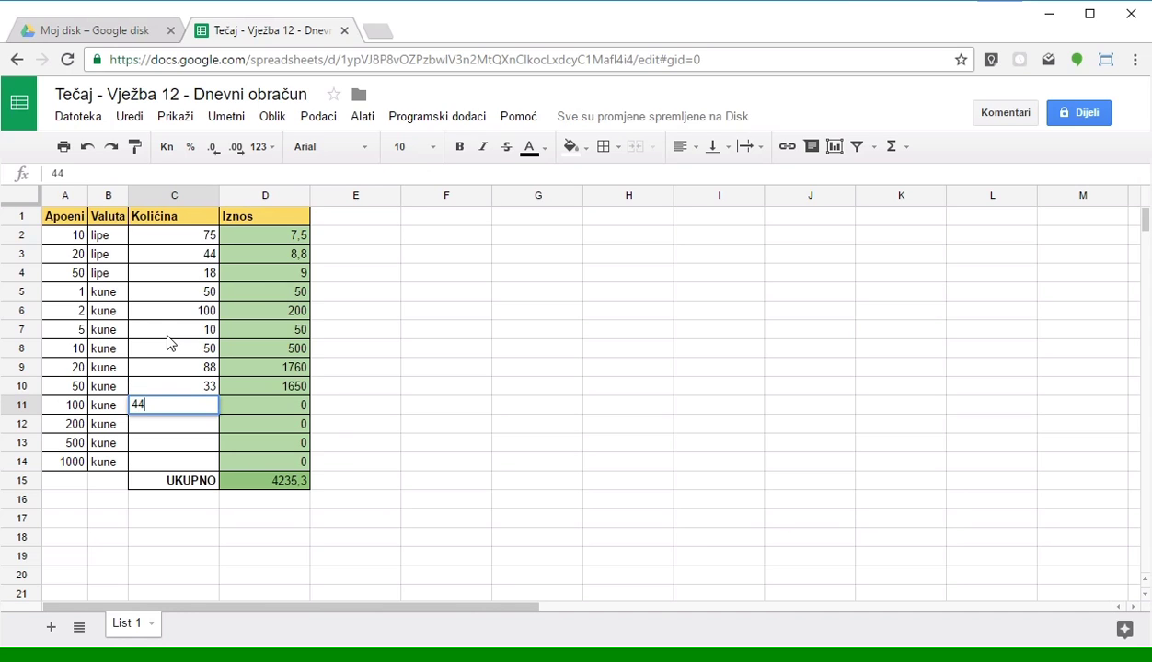
pyautogui.press('Return')
pyautogui.write('11')
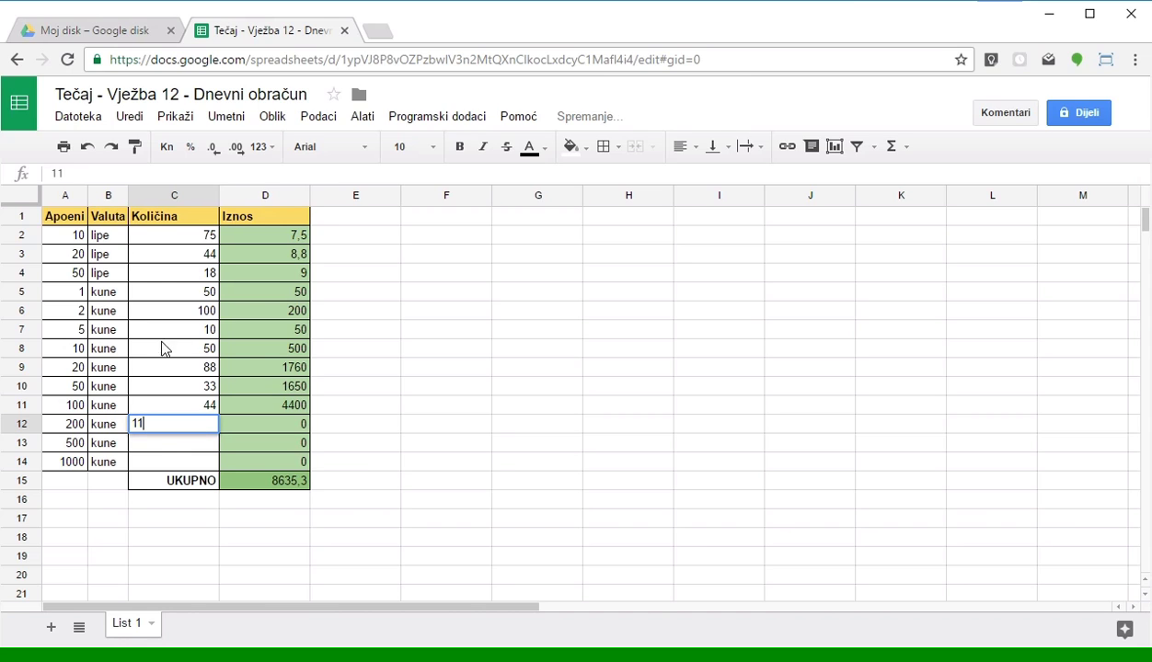
pyautogui.click(154, 439)
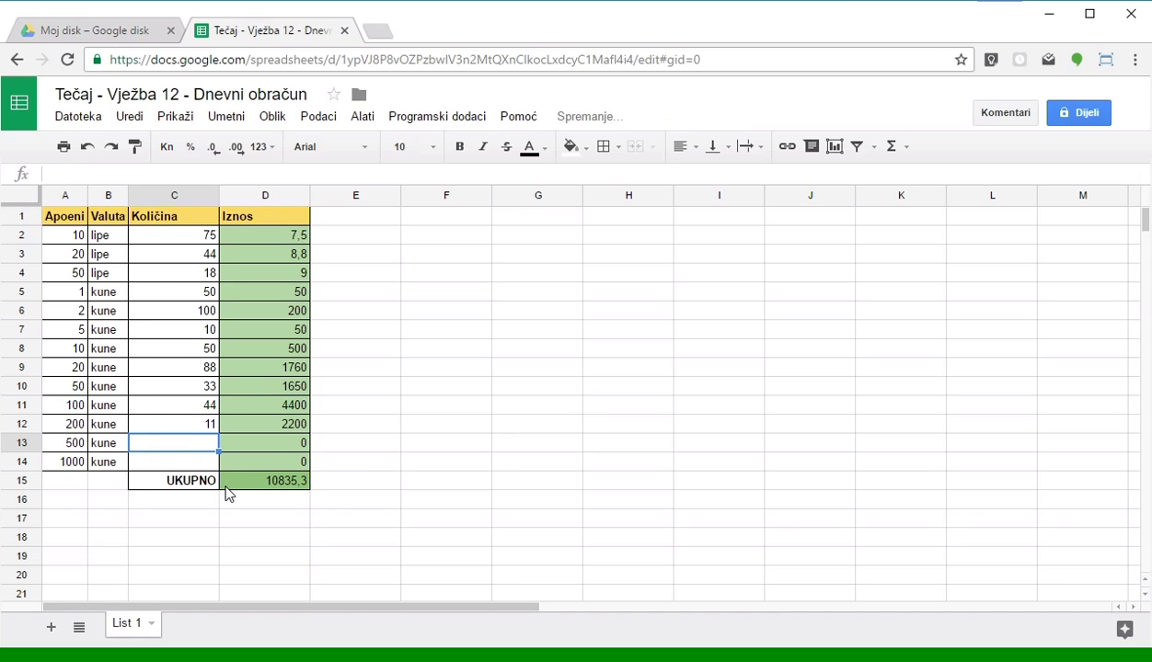
pyautogui.write('7')
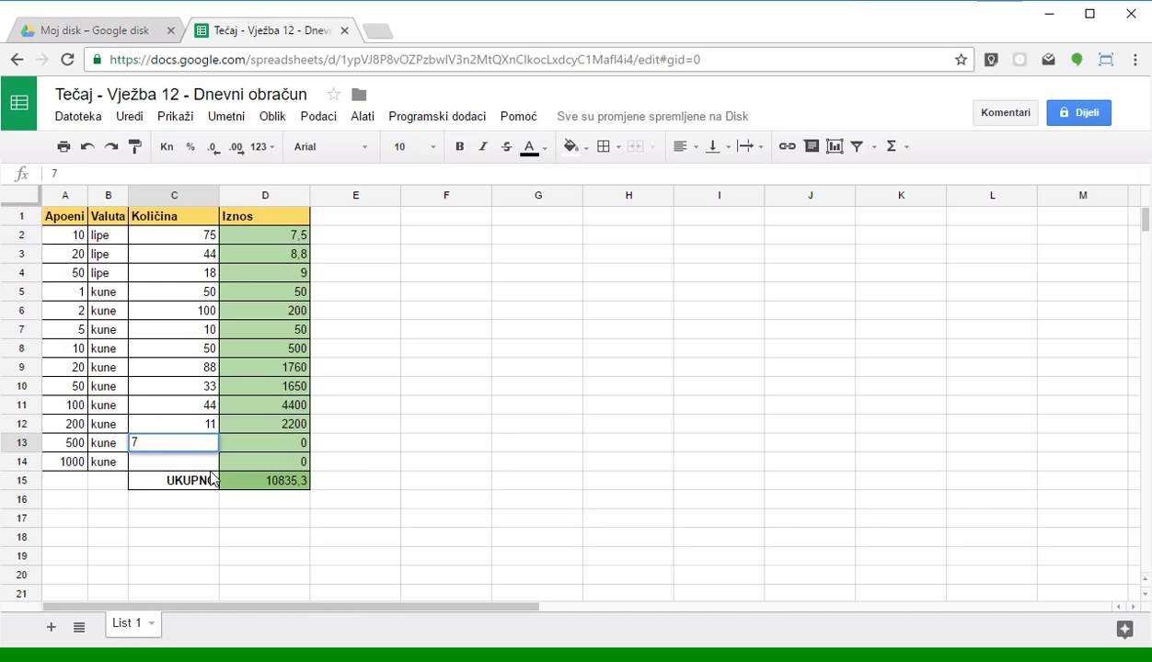
pyautogui.press('Return')
pyautogui.write('3')
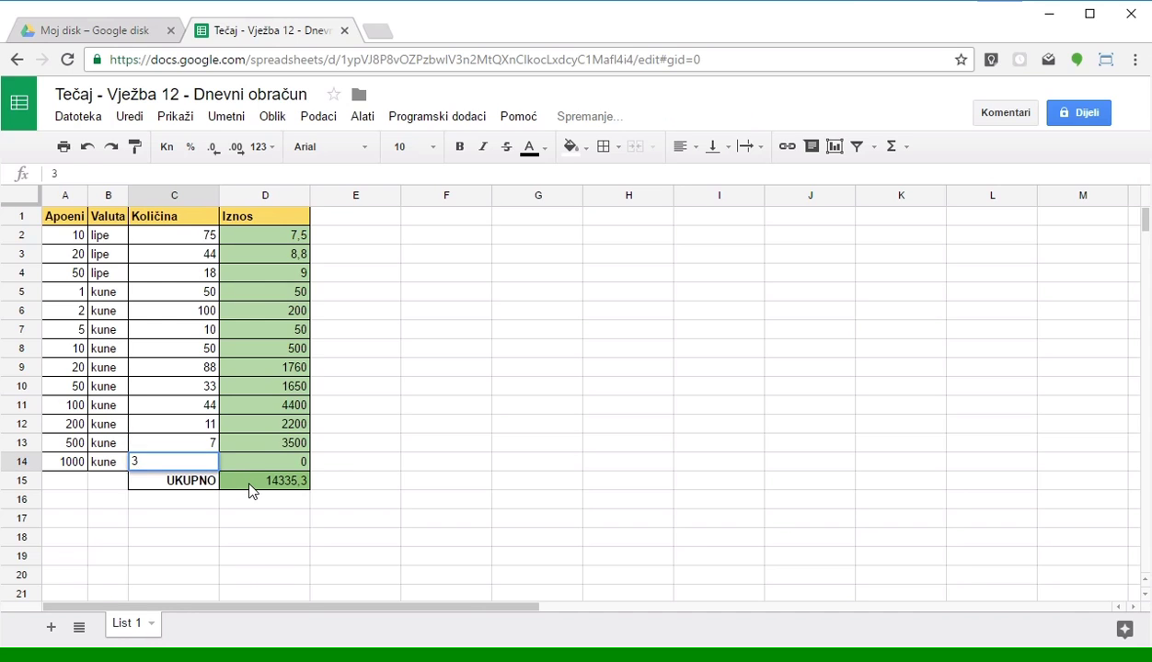
pyautogui.press('Return')
pyautogui.click(349, 497)
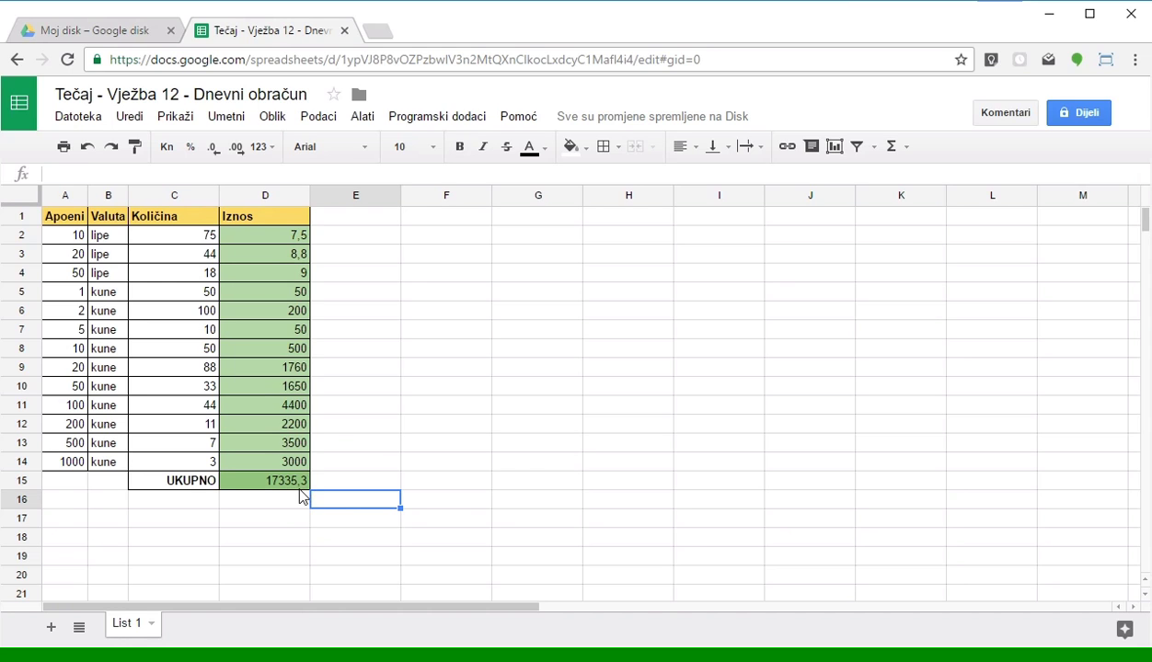
pyautogui.moveTo(629, 195)
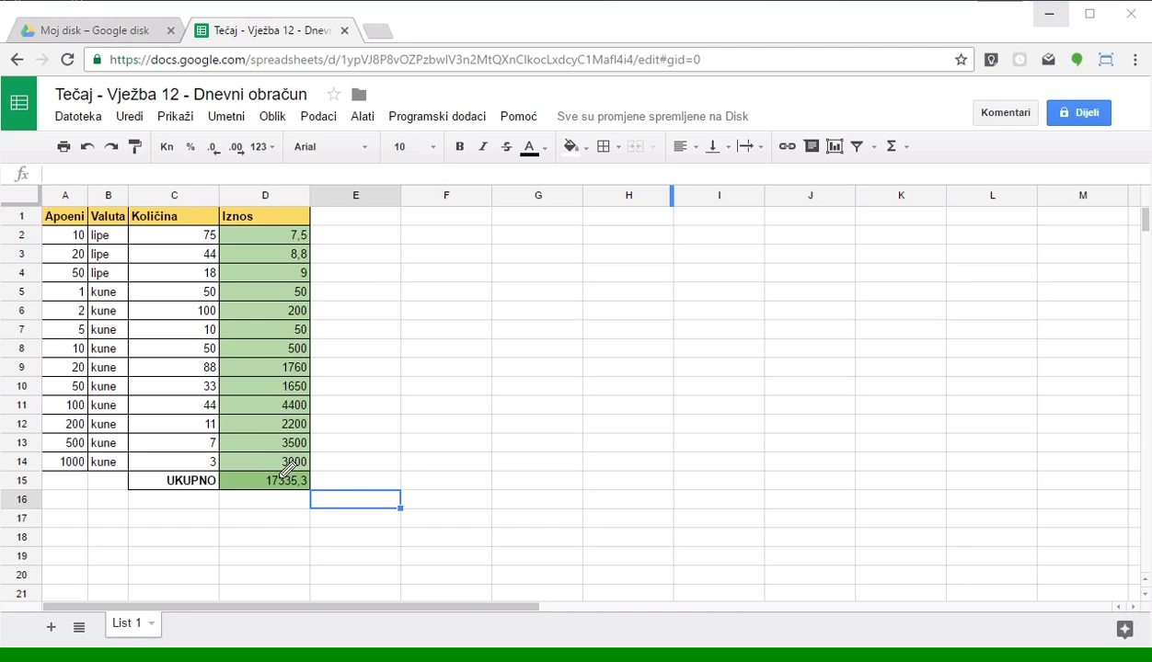
# Change the 1000 kuna count in C14 to 15, raising UKUPNO to 29335,3.
pyautogui.moveTo(294, 460); pyautogui.dragTo(309, 465)
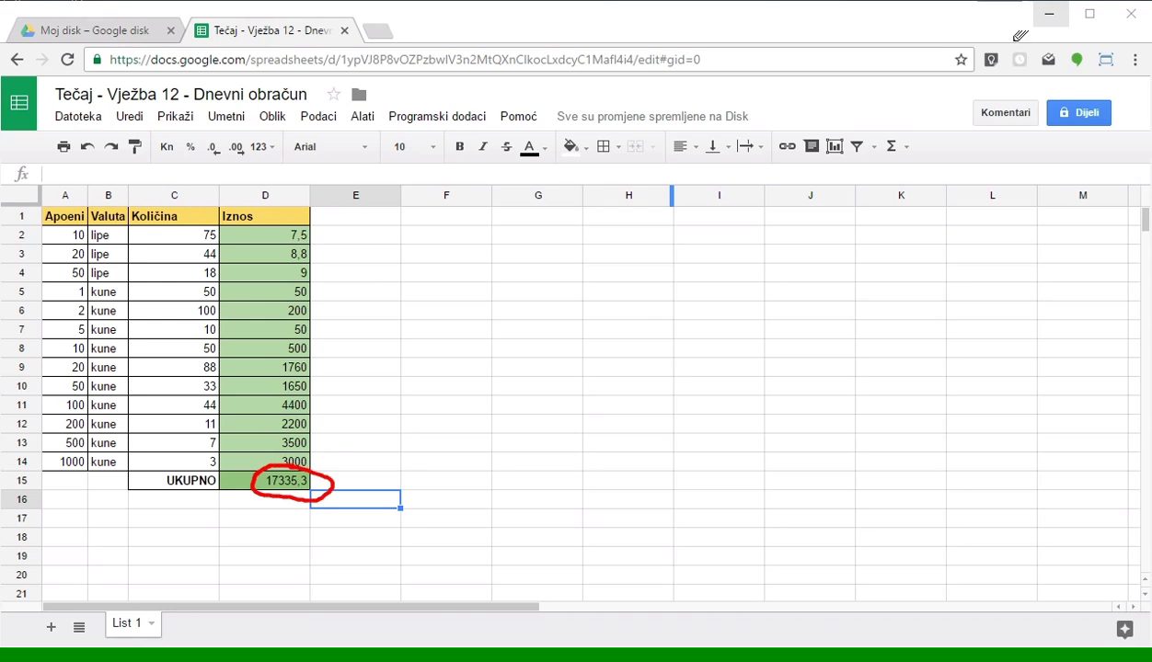
pyautogui.click(189, 464)
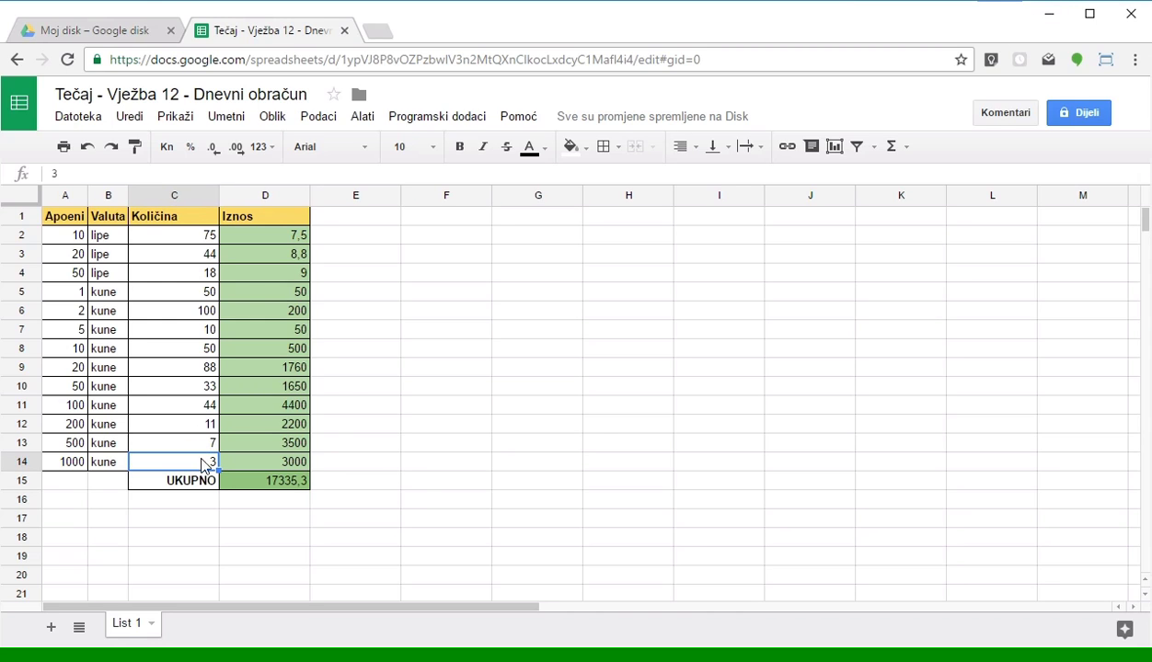
pyautogui.write('15')
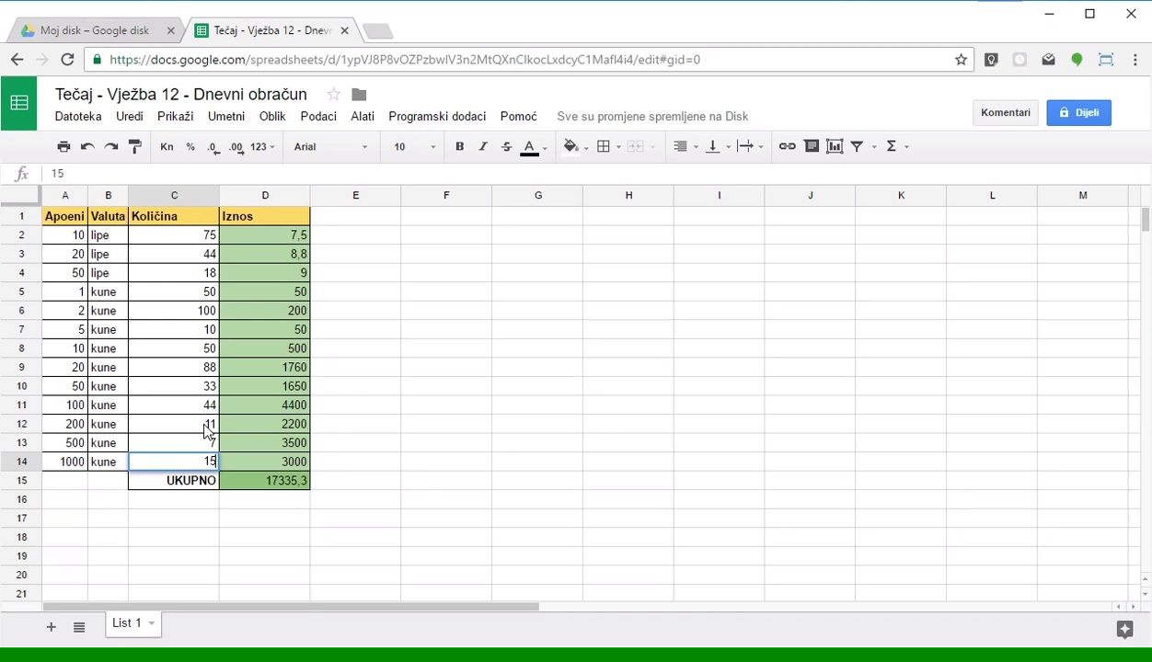
pyautogui.press('Return')
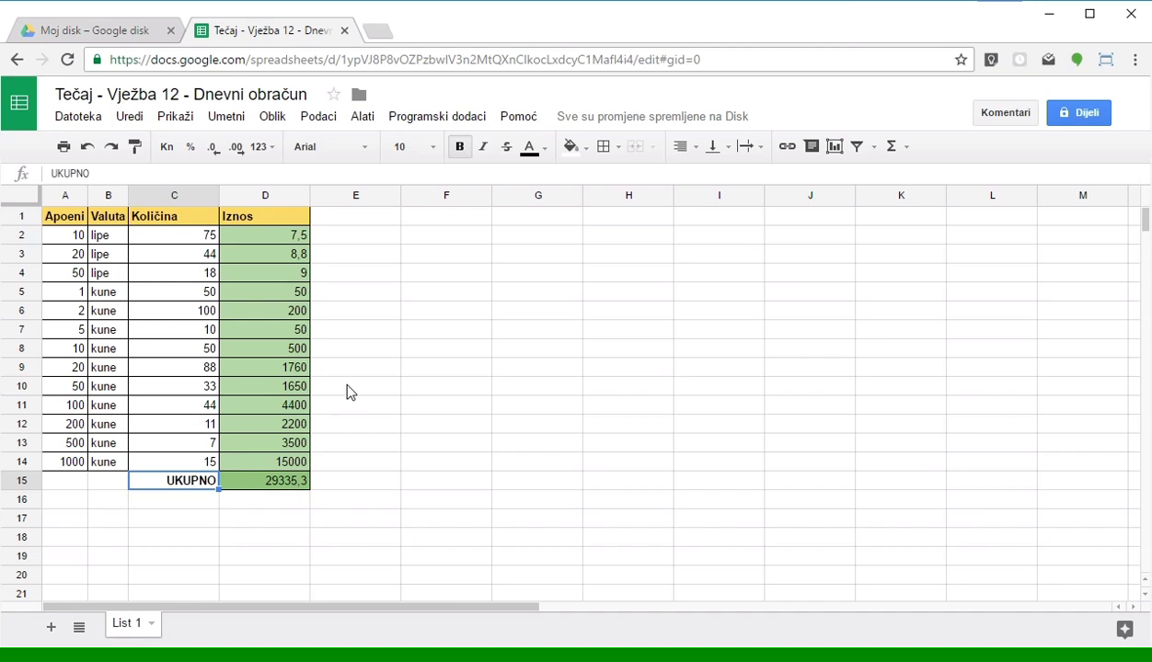
pyautogui.click(370, 389)
pyautogui.click(267, 480)
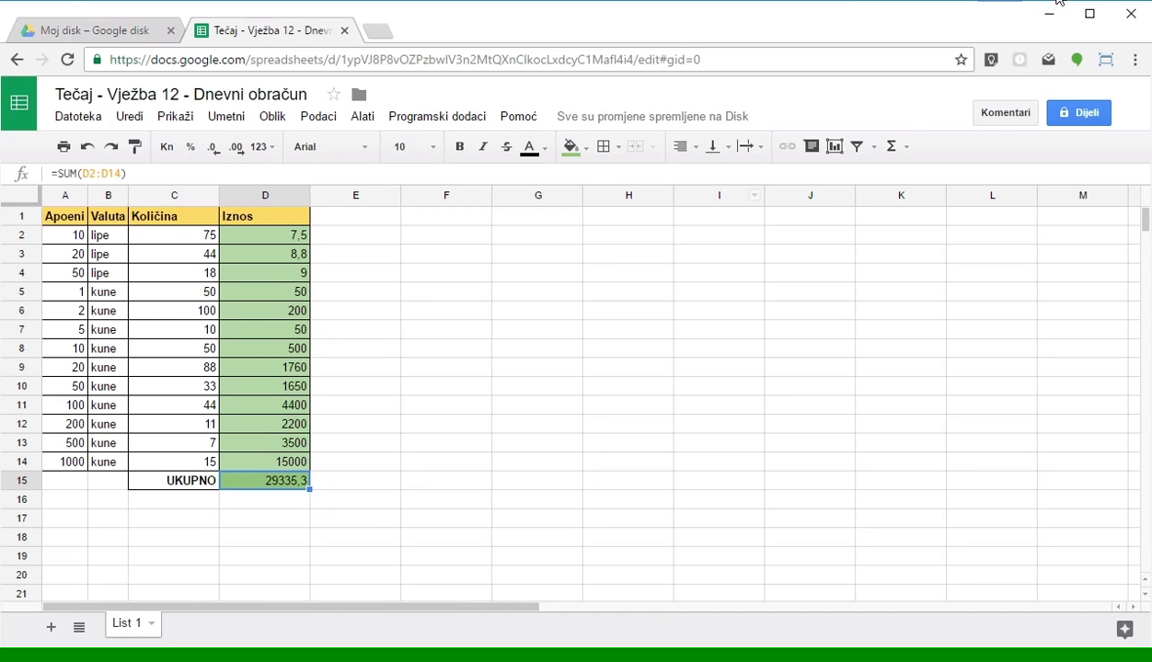
pyautogui.moveTo(150, 144); pyautogui.dragTo(290, 158)
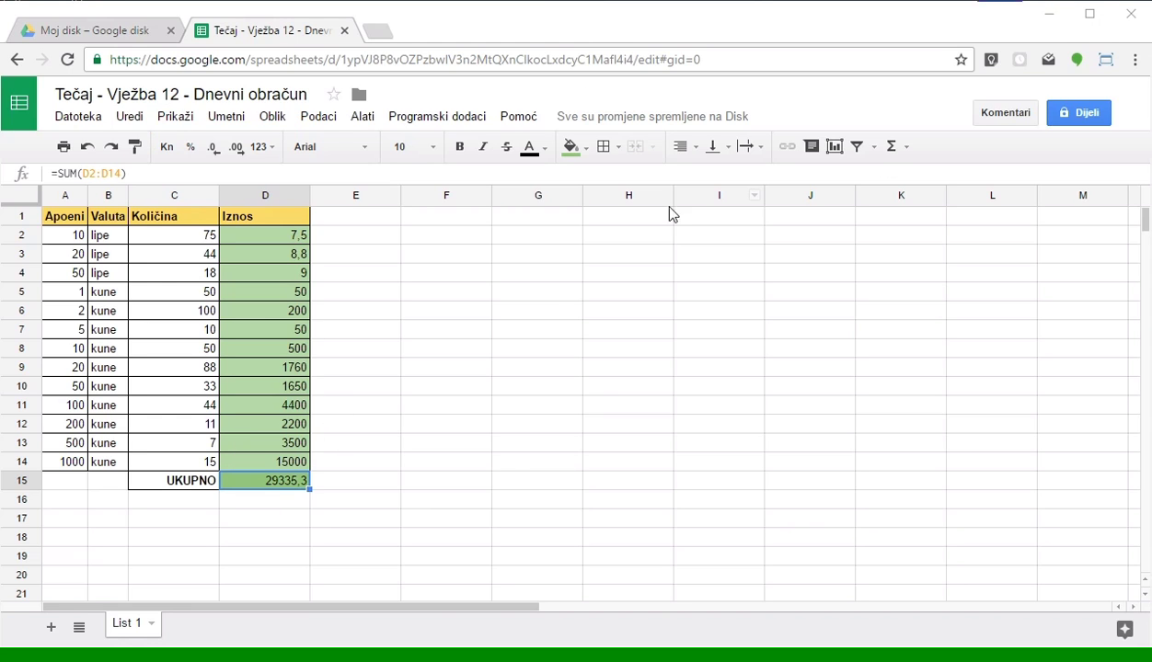
pyautogui.press('Right')
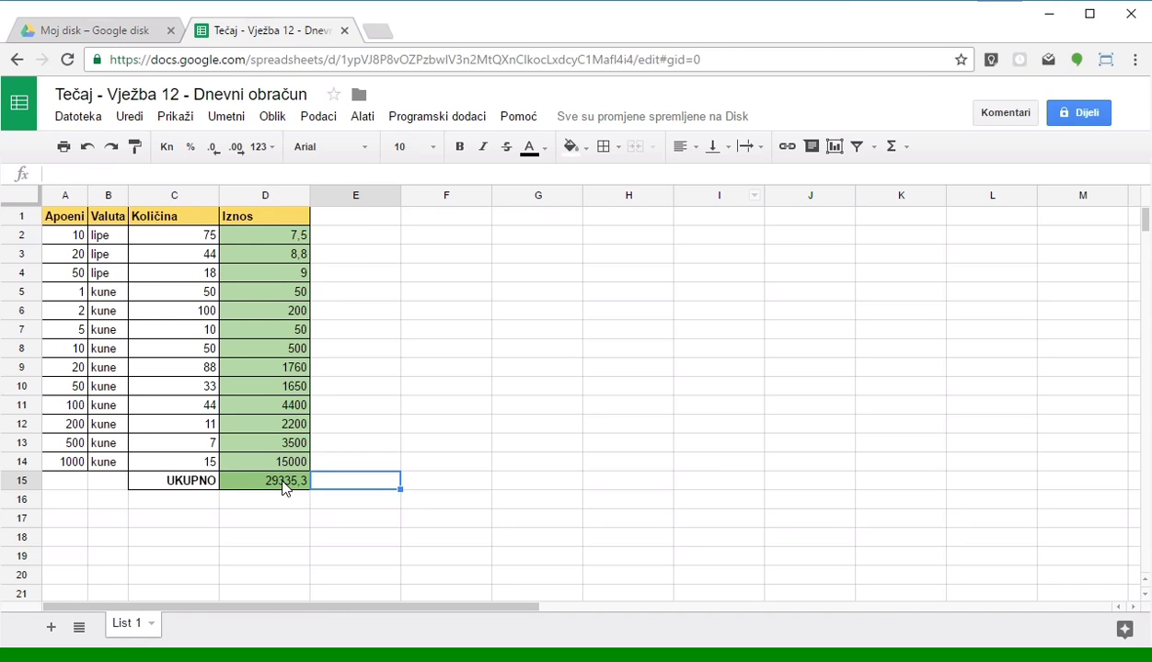
pyautogui.click(285, 487)
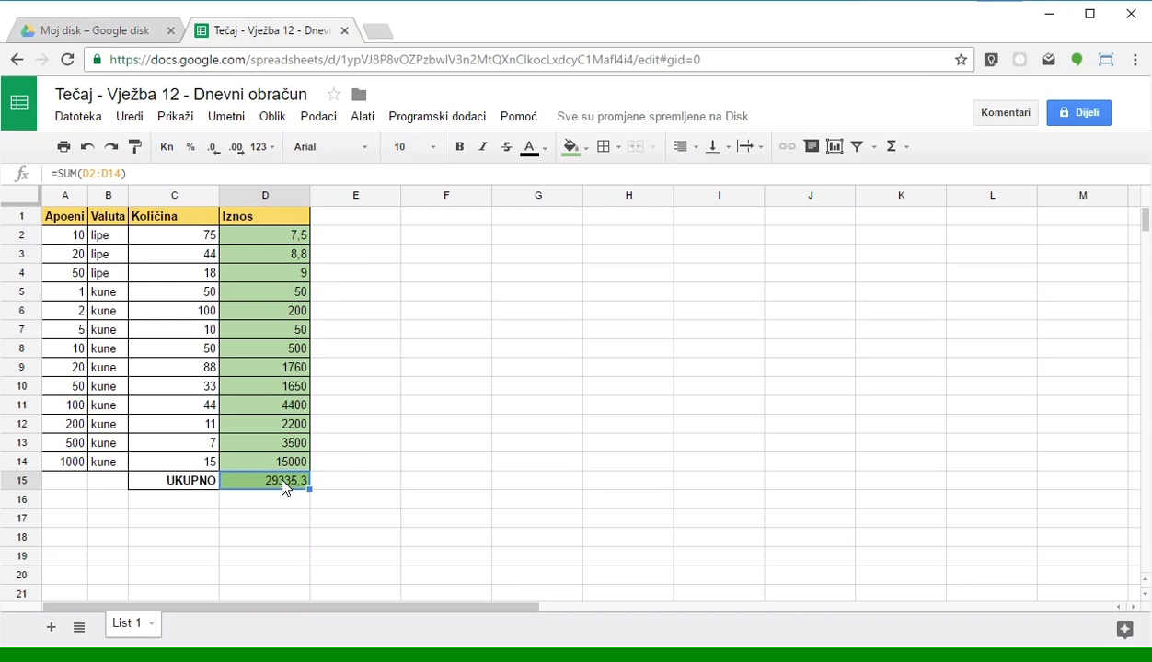
# Apply the Valuta currency format to the UKUPNO total in D15, showing 29.335,30.
pyautogui.click(271, 155)
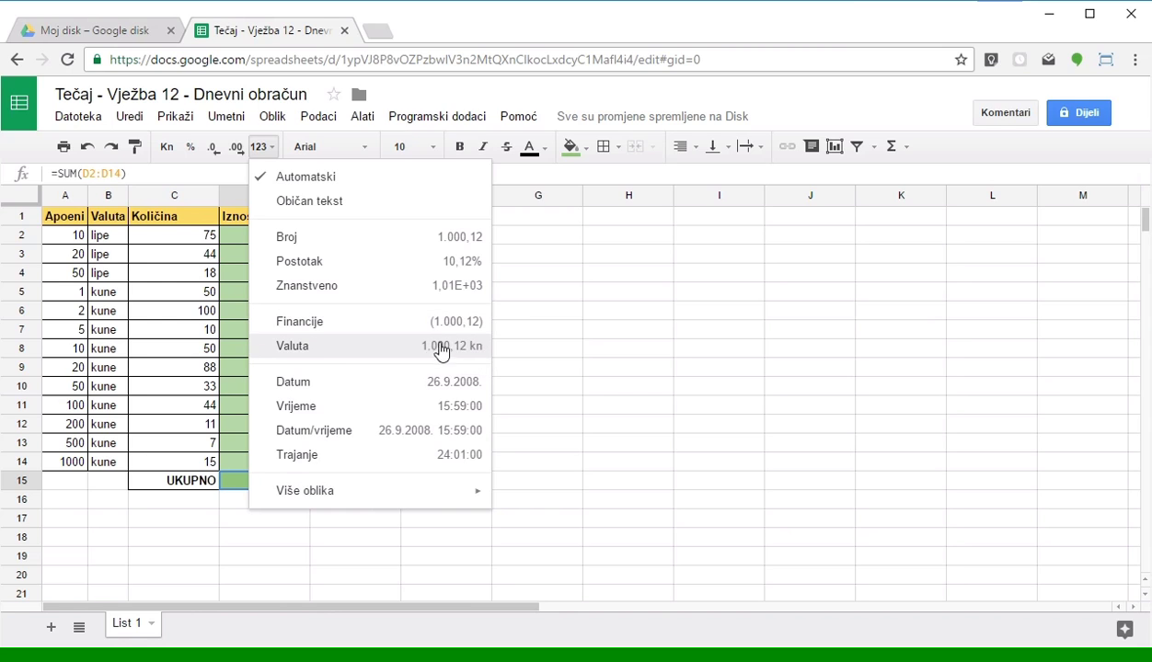
pyautogui.click(419, 325)
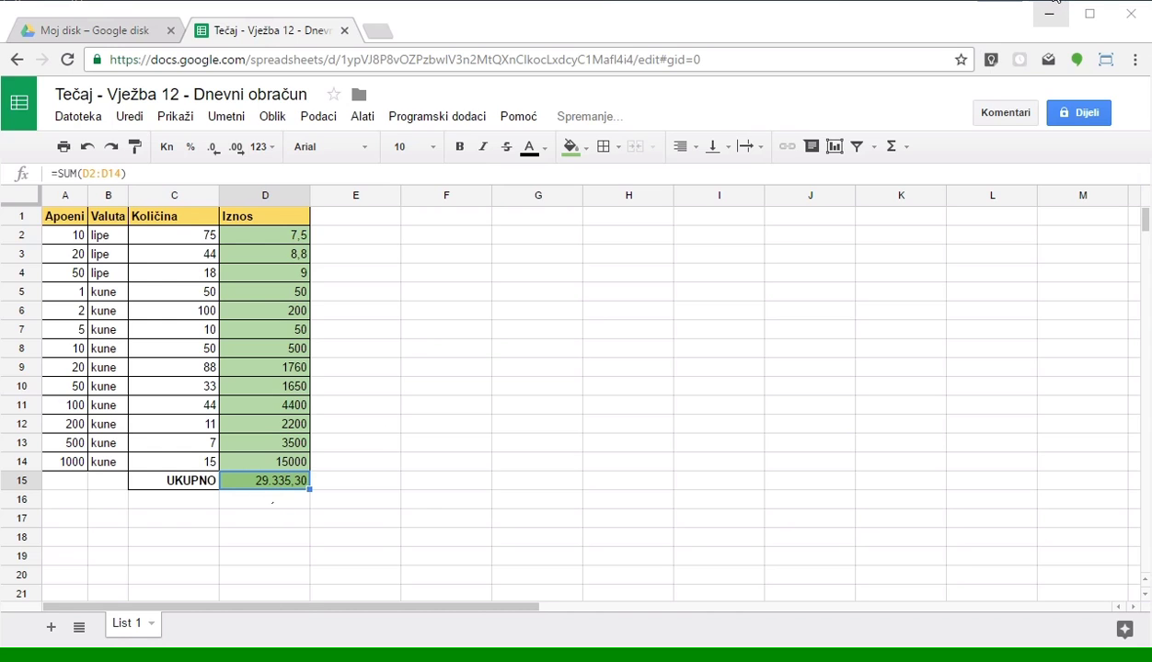
pyautogui.click(268, 501)
# Enter 29335,3 in D16 to compare with the formatted total, then clear D16.
pyautogui.write('29335,3')
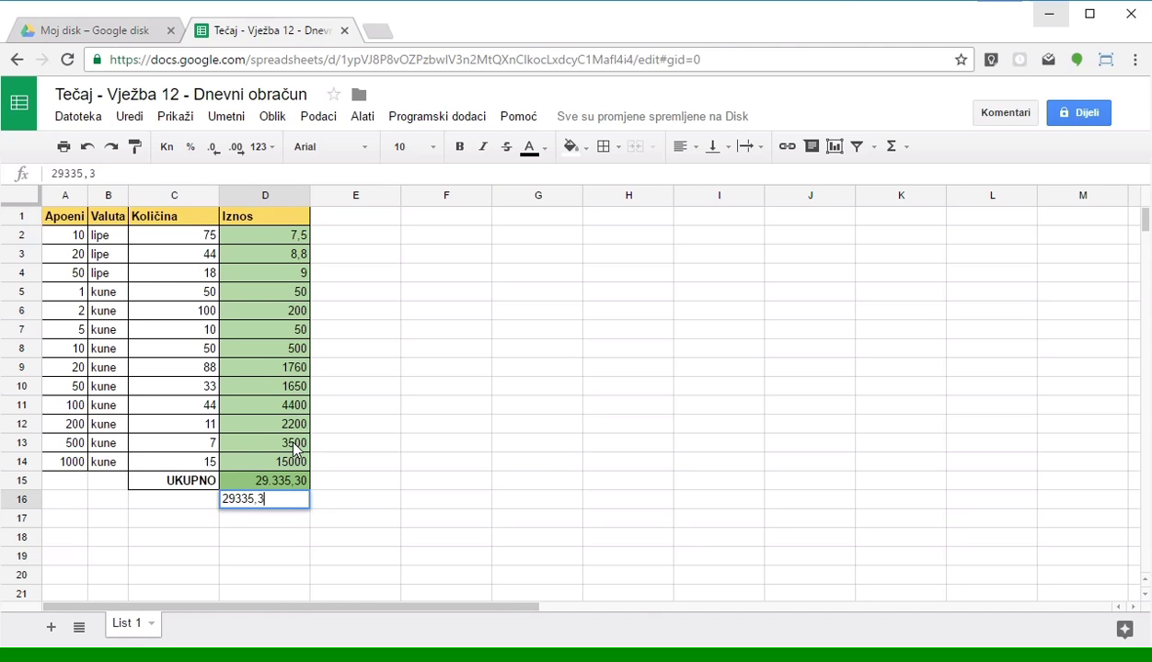
pyautogui.press('Return')
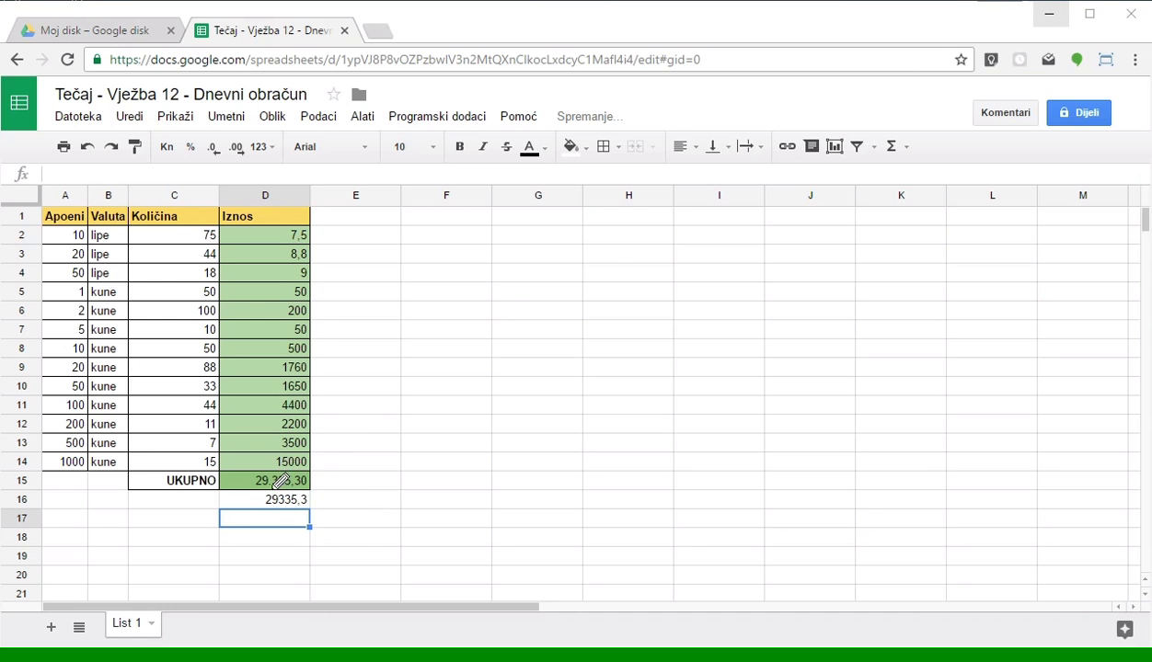
pyautogui.moveTo(267, 456); pyautogui.dragTo(276, 460)
pyautogui.moveTo(295, 454); pyautogui.dragTo(295, 467)
pyautogui.moveTo(325, 466)
pyautogui.mouseDown()
pyautogui.moveTo(309, 489)
pyautogui.moveTo(323, 491)
pyautogui.mouseUp()
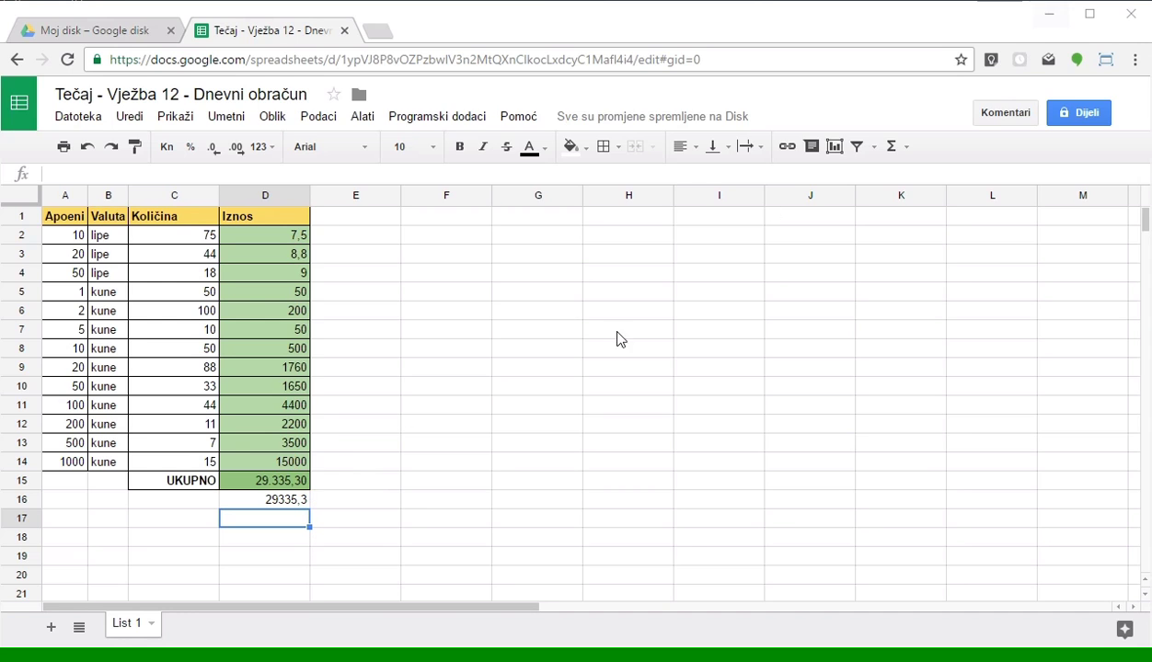
pyautogui.click(294, 499)
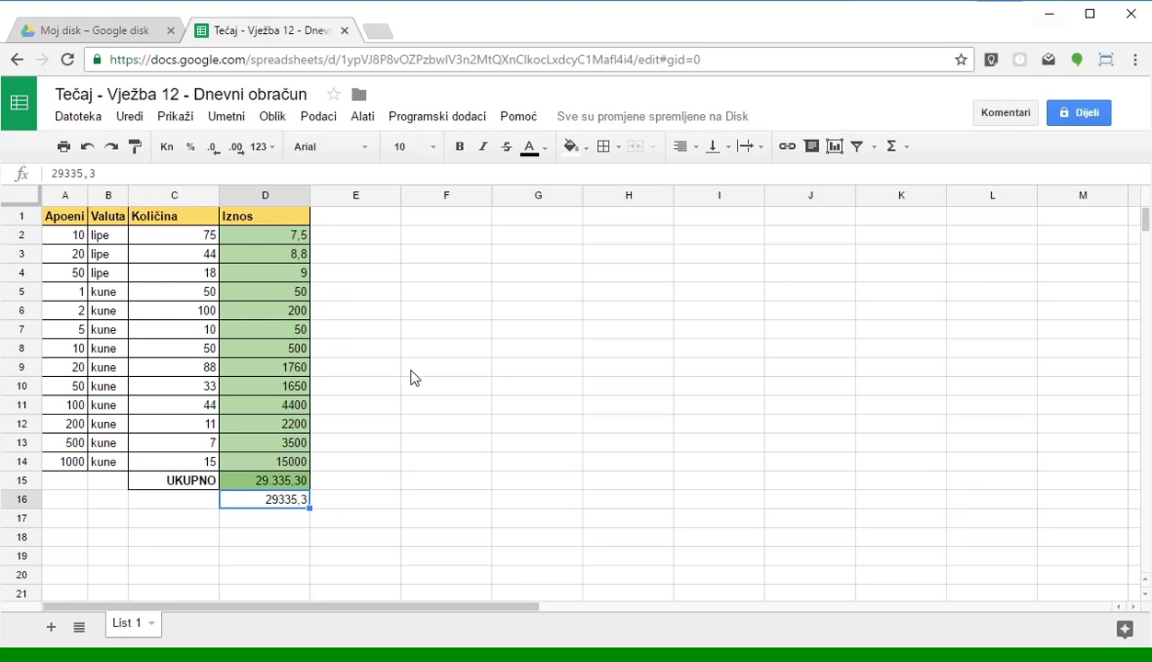
pyautogui.press('Delete')
pyautogui.click(281, 483)
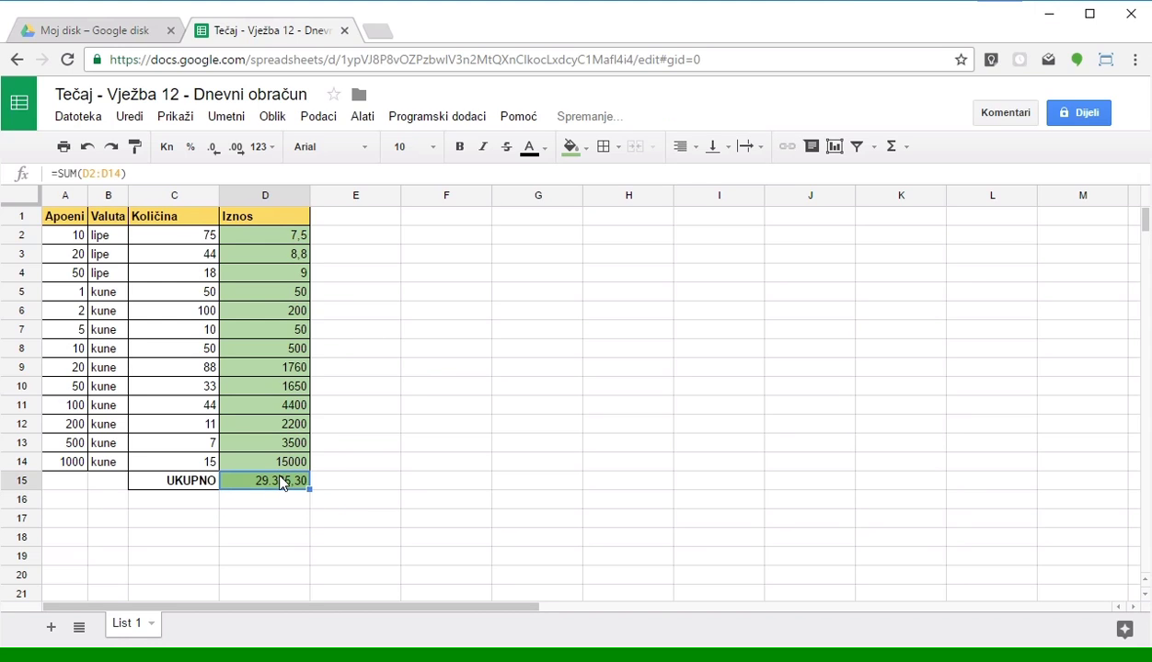
# Format the UKUPNO total in D15 as kuna currency.
pyautogui.click(268, 147)
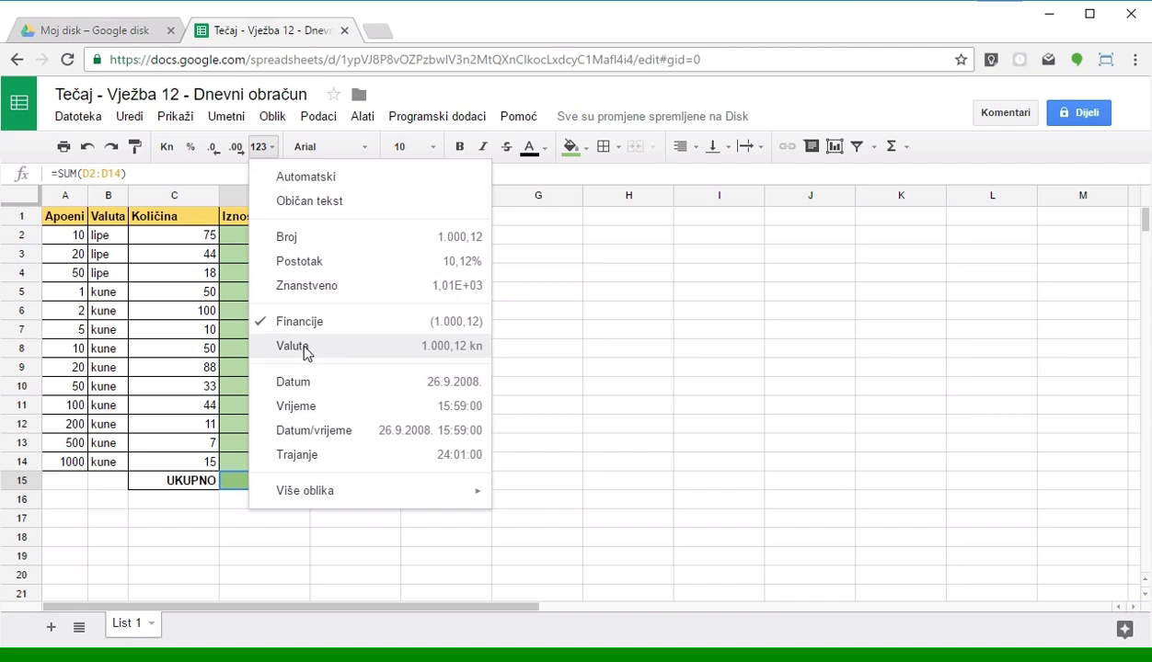
pyautogui.click(303, 354)
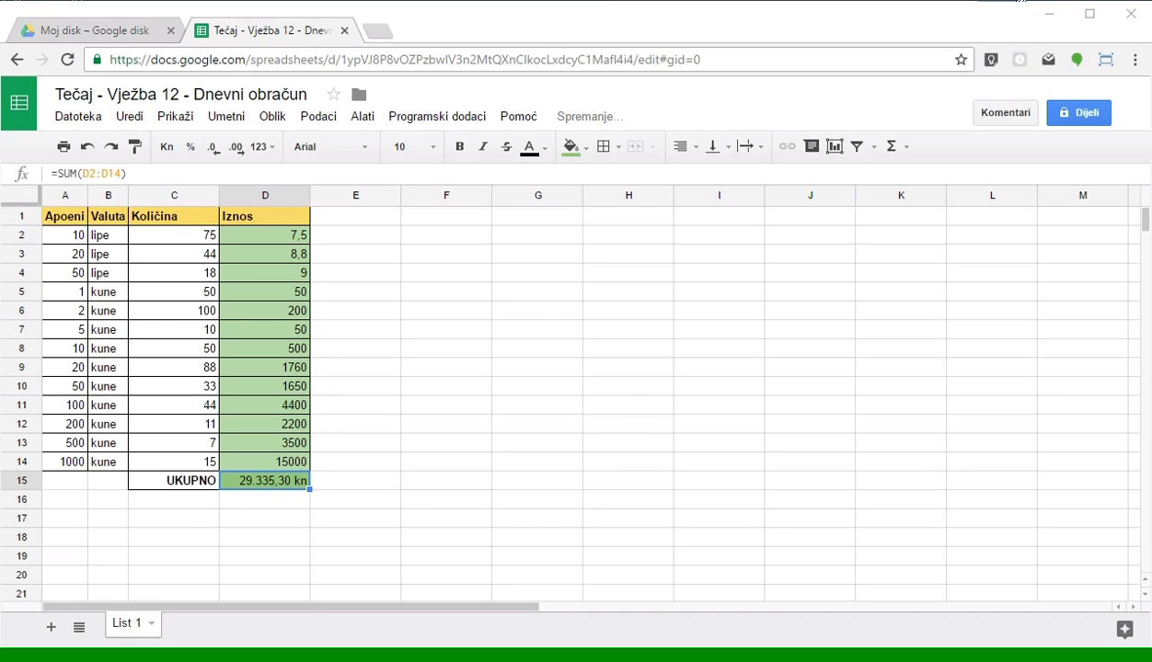
pyautogui.moveTo(237, 473)
pyautogui.mouseDown()
pyautogui.moveTo(310, 494)
pyautogui.moveTo(314, 506)
pyautogui.mouseUp()
pyautogui.press('Escape')
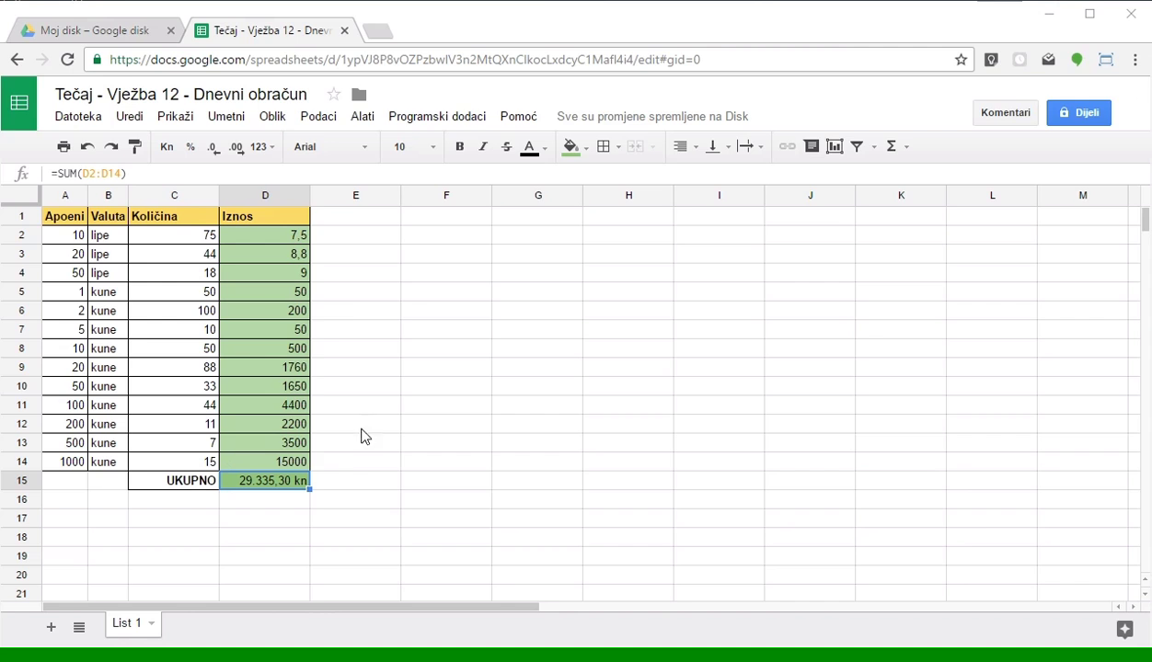
pyautogui.click(299, 461)
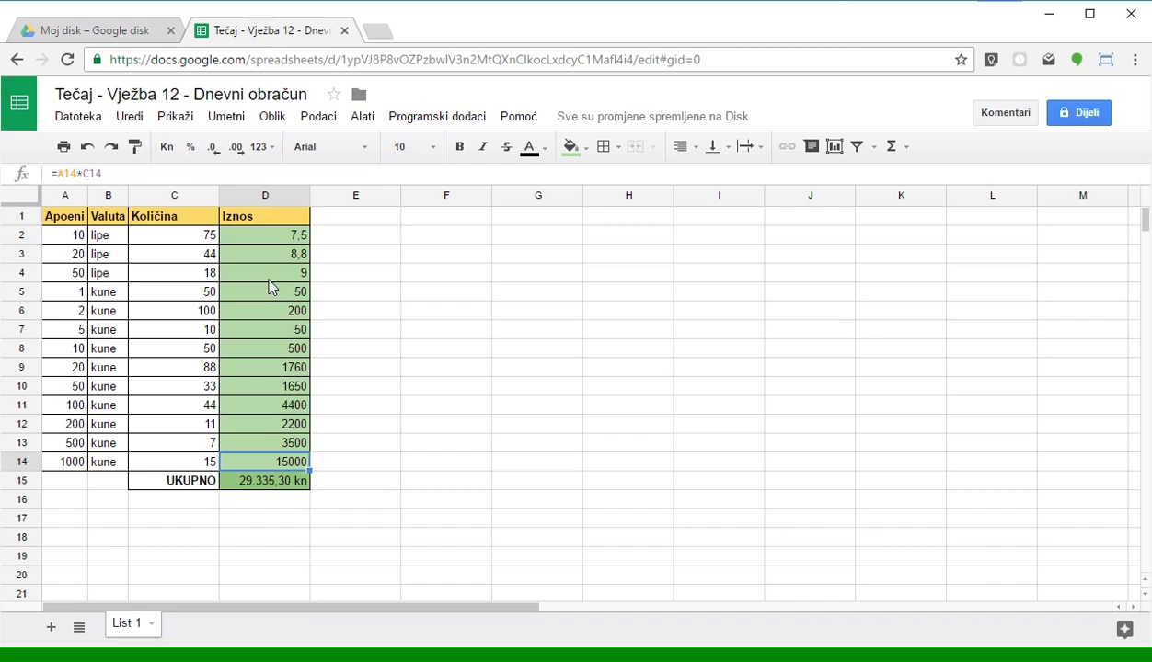
# Format the Iznos amounts D2:D14 as kuna currency, e.g. 7,50 kn.
pyautogui.click(266, 292)
pyautogui.moveTo(273, 411); pyautogui.dragTo(269, 465)
pyautogui.moveTo(283, 235); pyautogui.dragTo(269, 462)
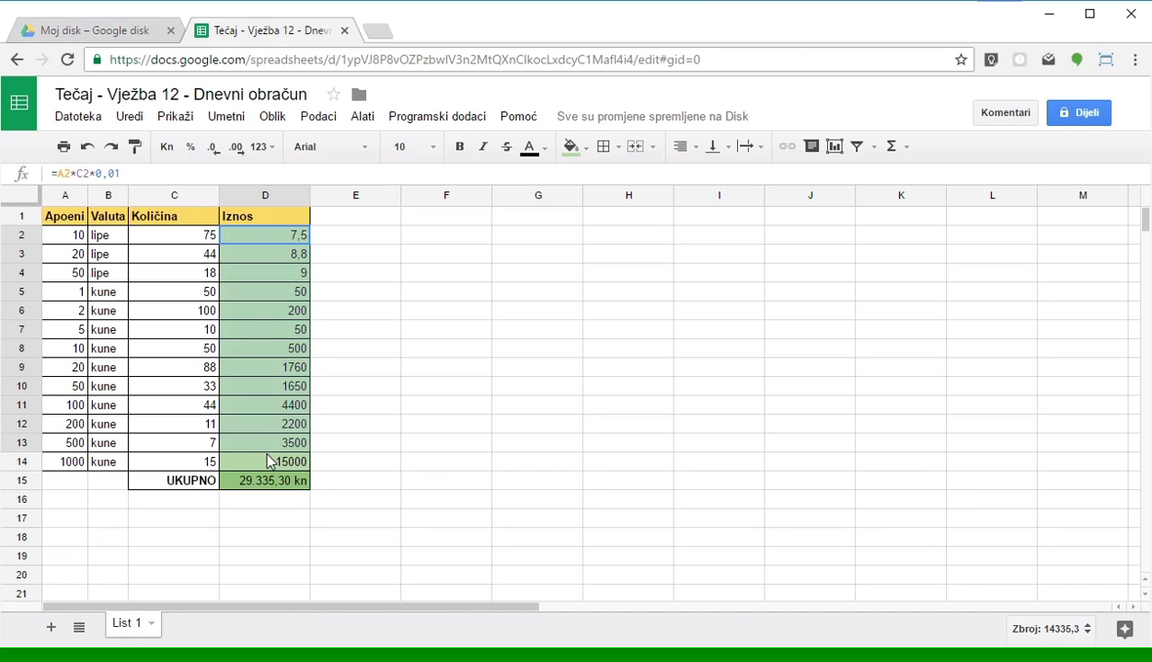
pyautogui.click(265, 148)
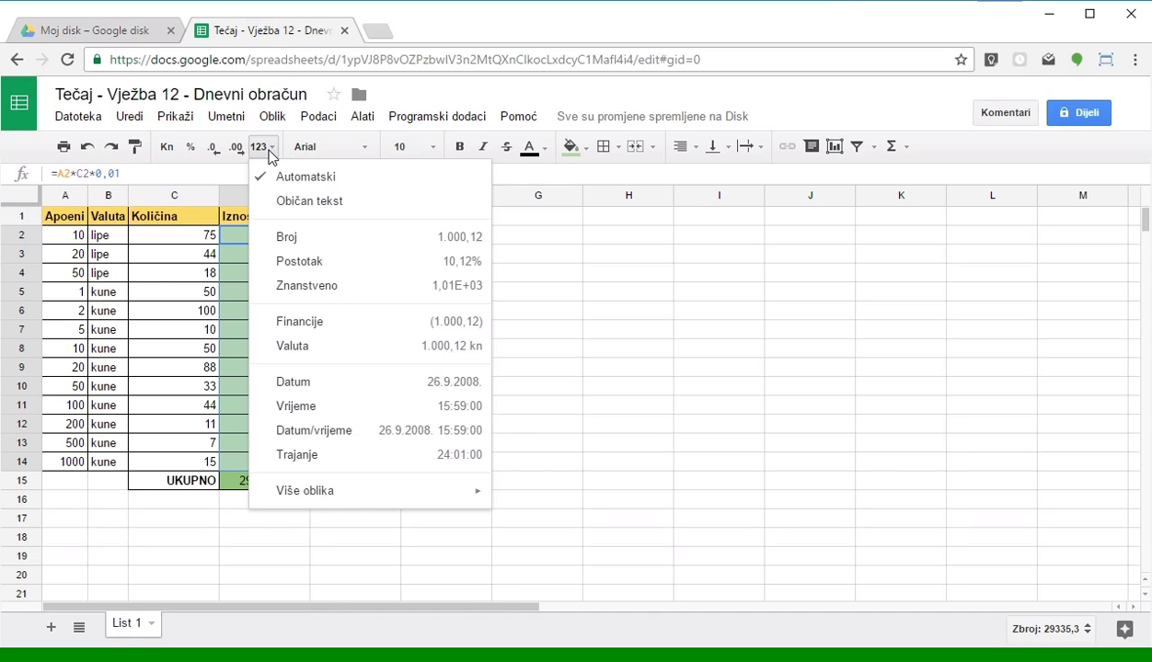
pyautogui.click(347, 346)
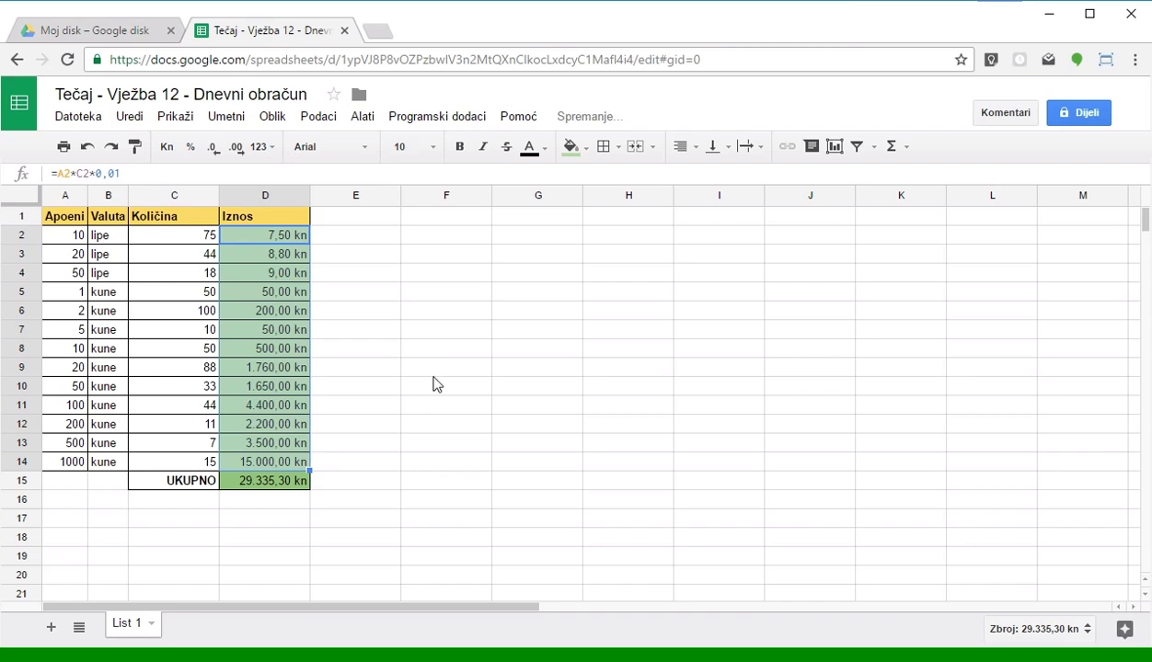
pyautogui.click(423, 350)
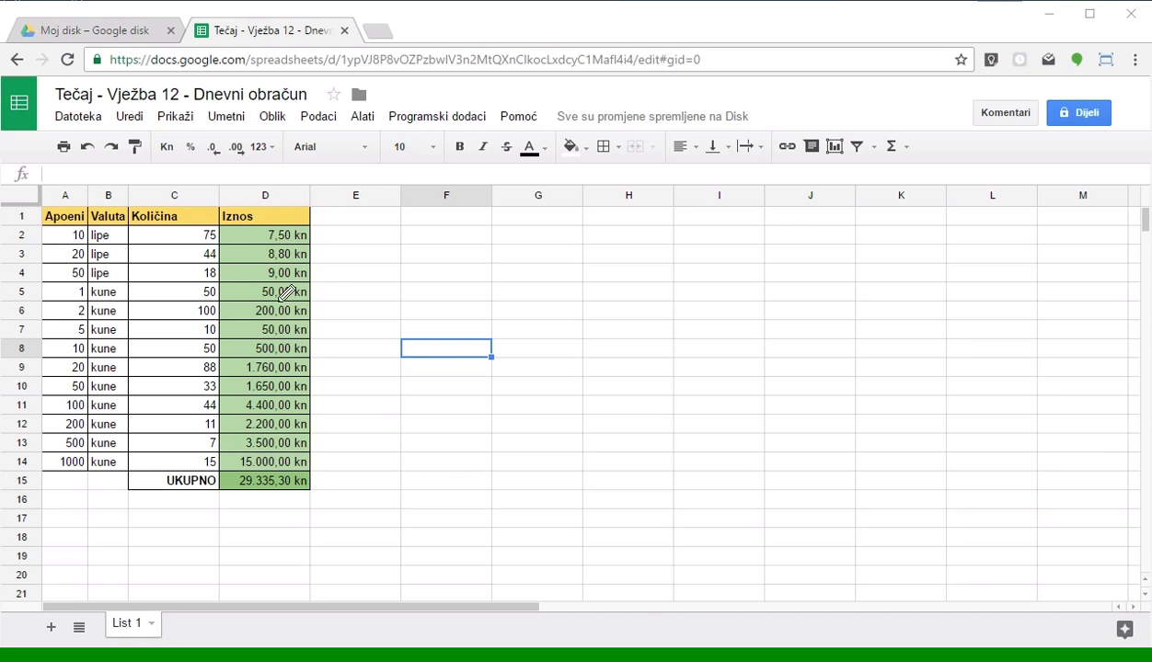
# Select empty cell F6 and show the 123 format list with Više oblika expanded.
pyautogui.moveTo(278, 214); pyautogui.dragTo(291, 229)
pyautogui.press('Escape')
pyautogui.click(402, 310)
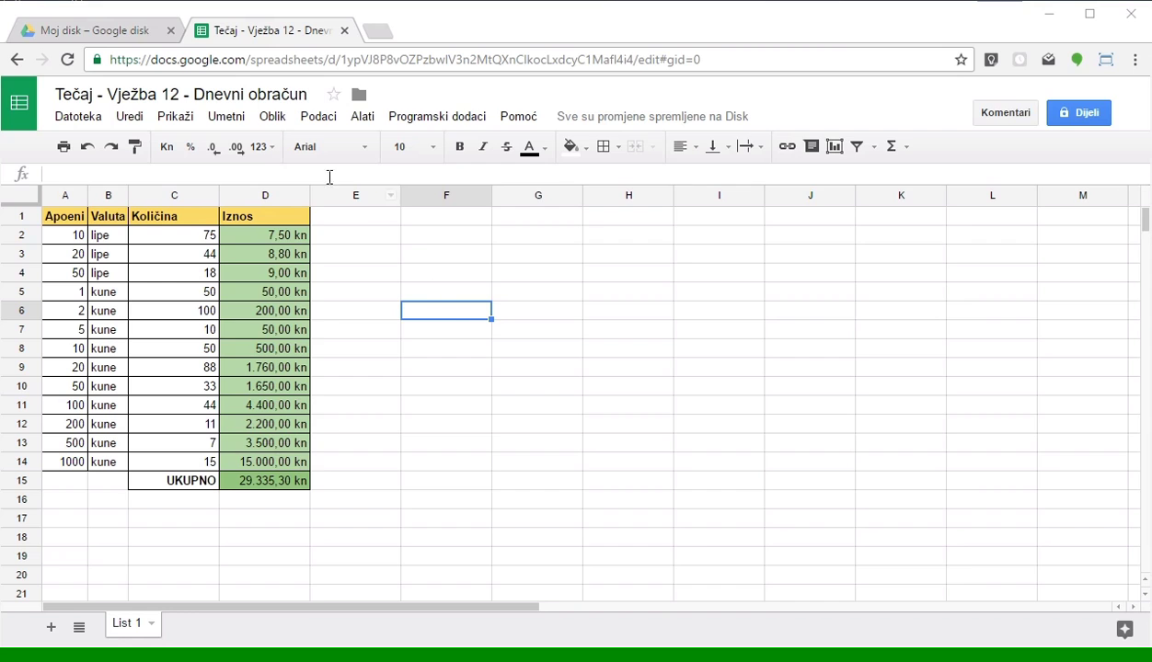
pyautogui.click(261, 148)
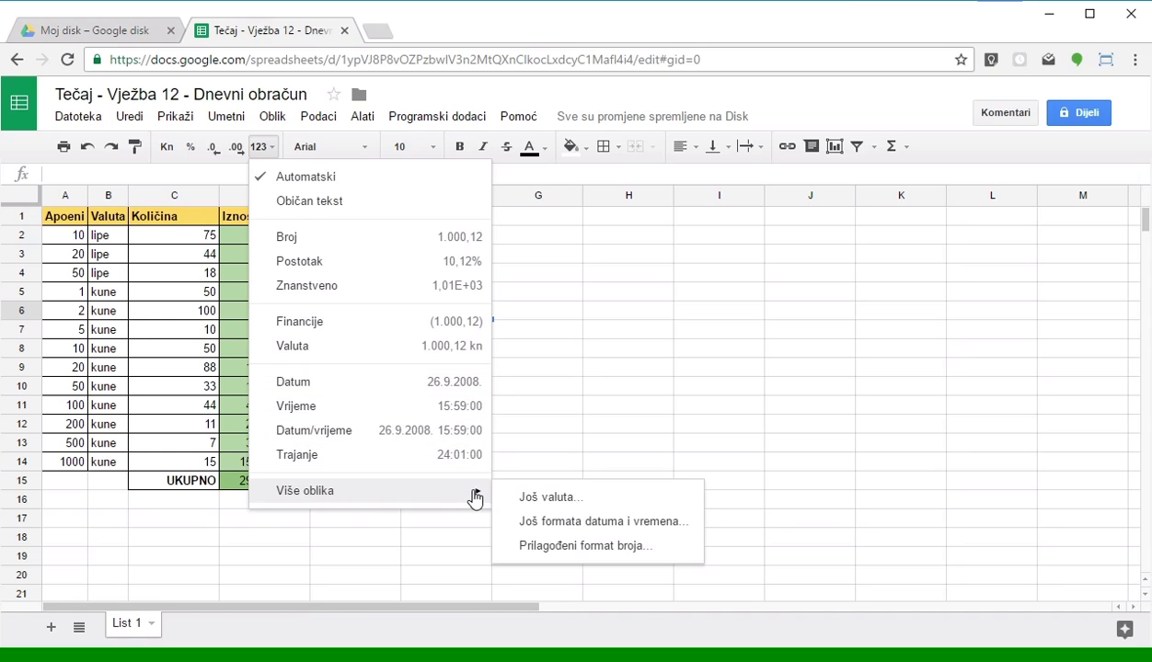
pyautogui.moveTo(368, 490)
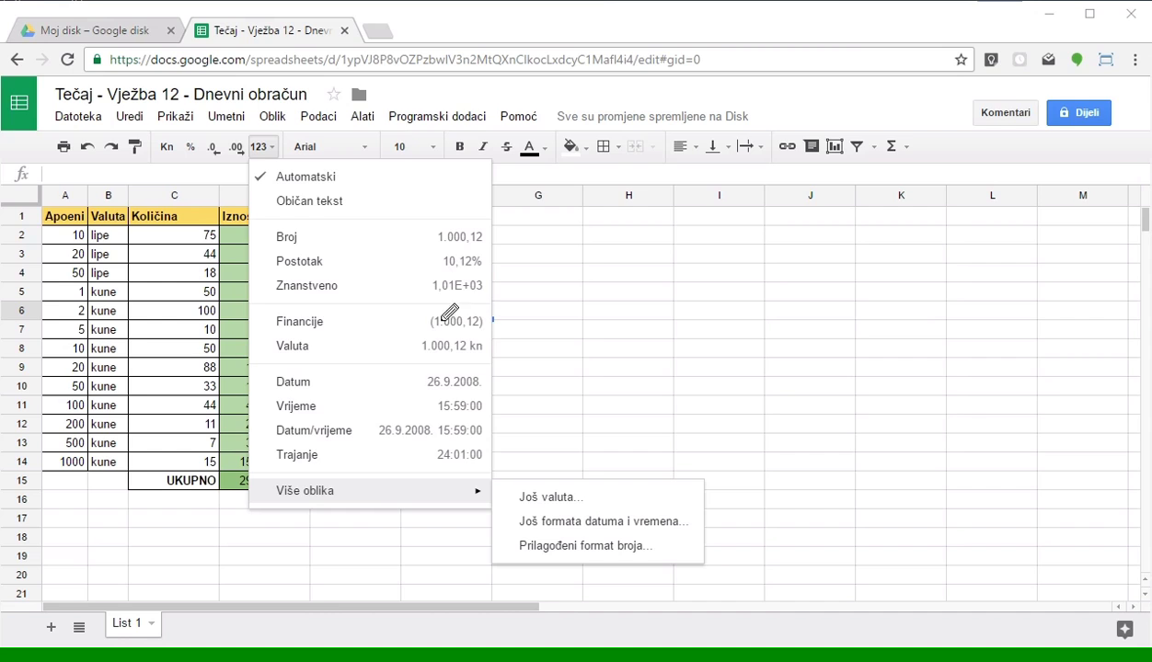
# Close the number format list without applying any format.
pyautogui.moveTo(232, 305); pyautogui.dragTo(279, 350)
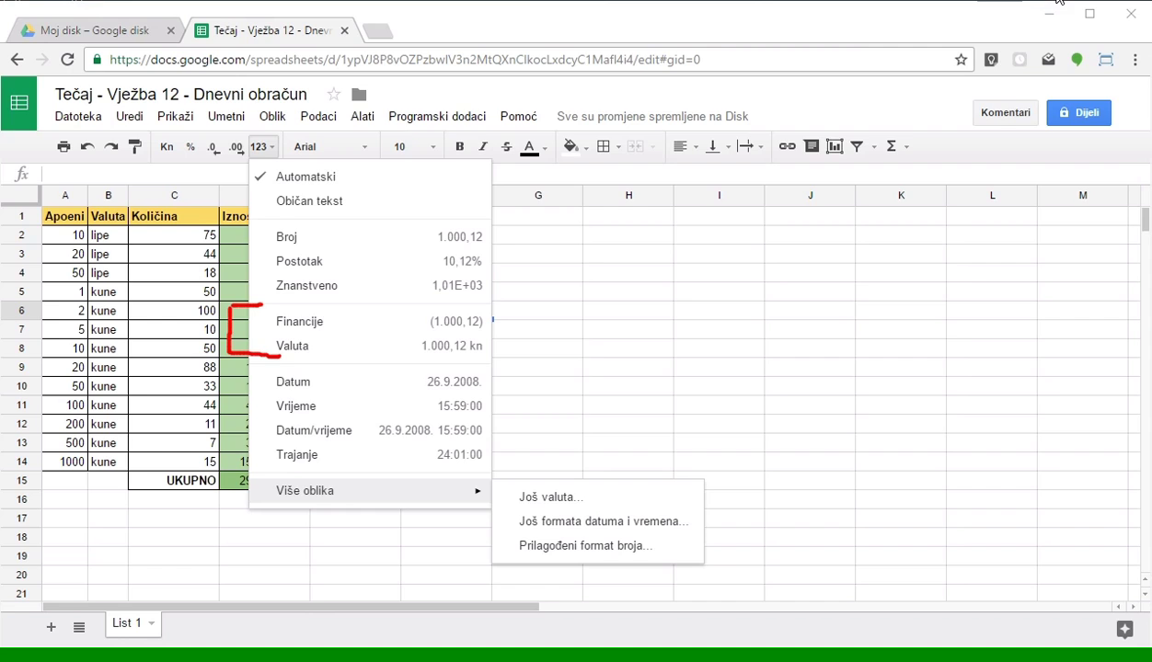
pyautogui.moveTo(493, 318)
pyautogui.mouseDown()
pyautogui.moveTo(536, 318)
pyautogui.moveTo(508, 330)
pyautogui.moveTo(543, 345)
pyautogui.moveTo(486, 358)
pyautogui.mouseUp()
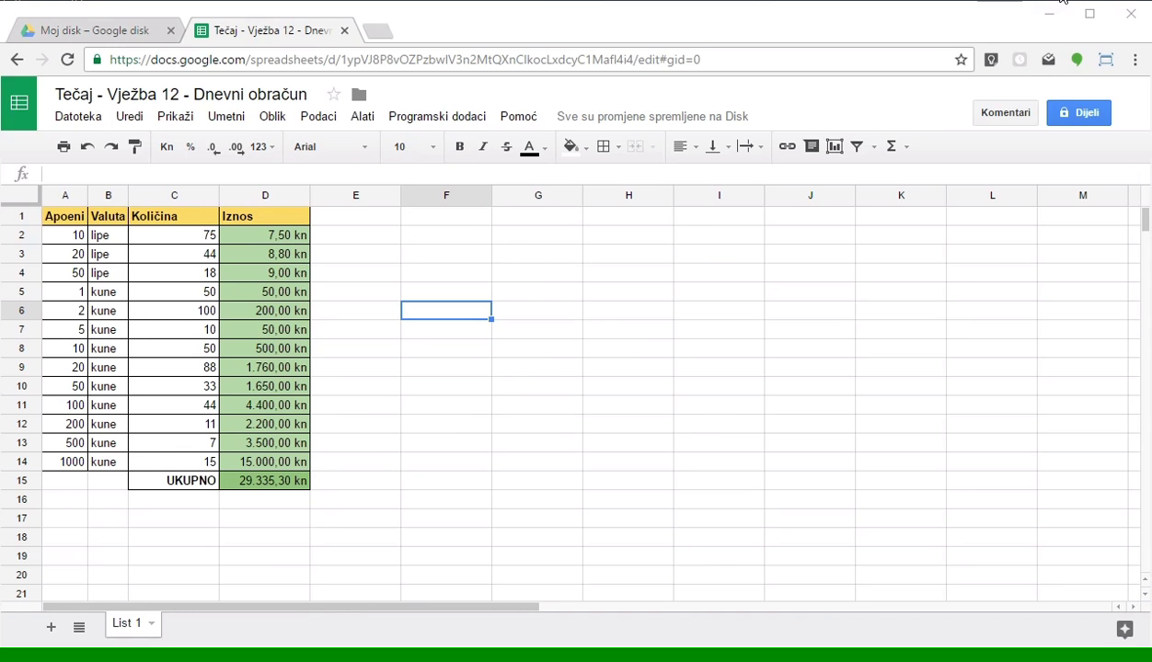
pyautogui.moveTo(276, 468); pyautogui.dragTo(313, 460)
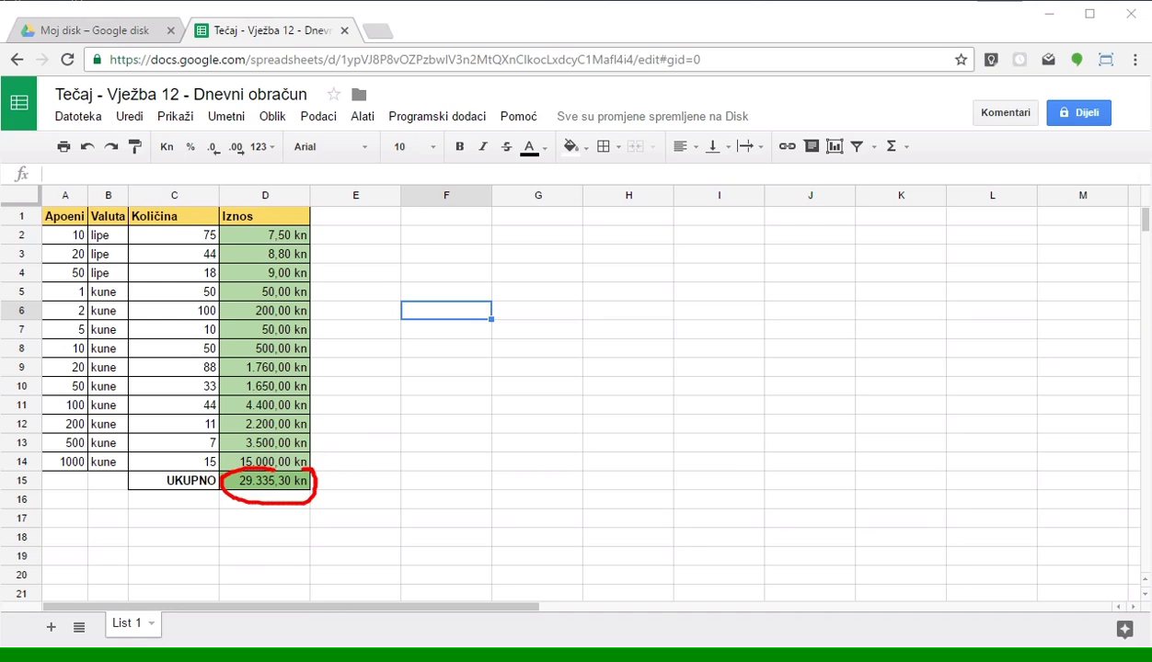
pyautogui.press('Escape')
# Enter =D15+100000 in F4, displaying 129.335,30 kn.
pyautogui.click(433, 274)
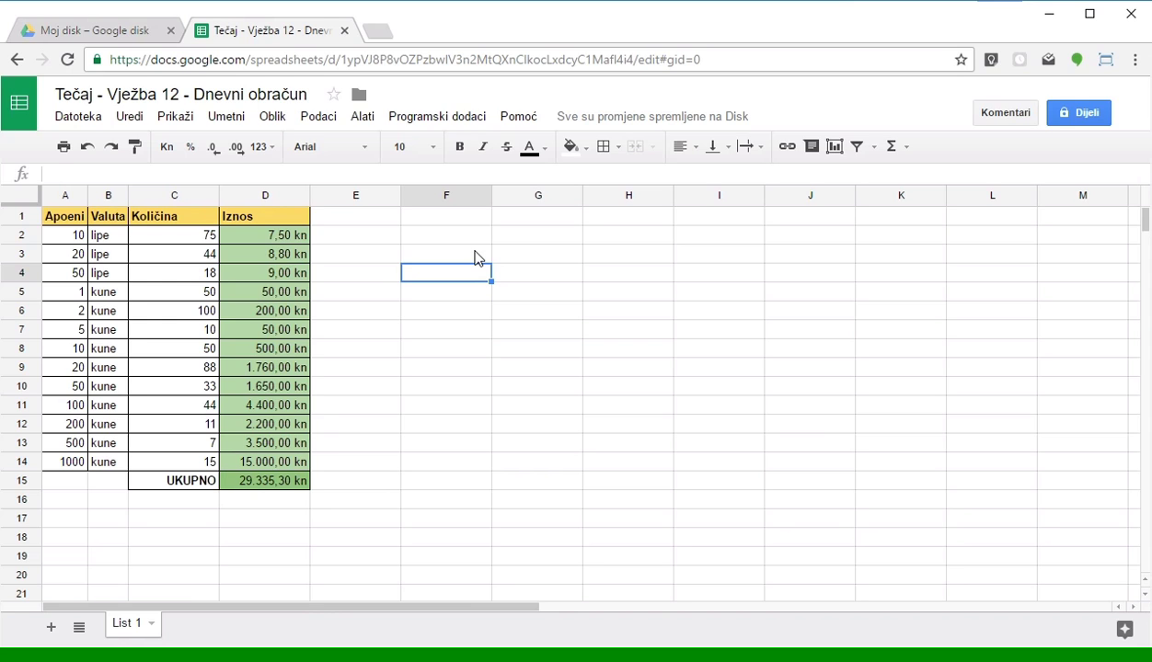
pyautogui.write('=')
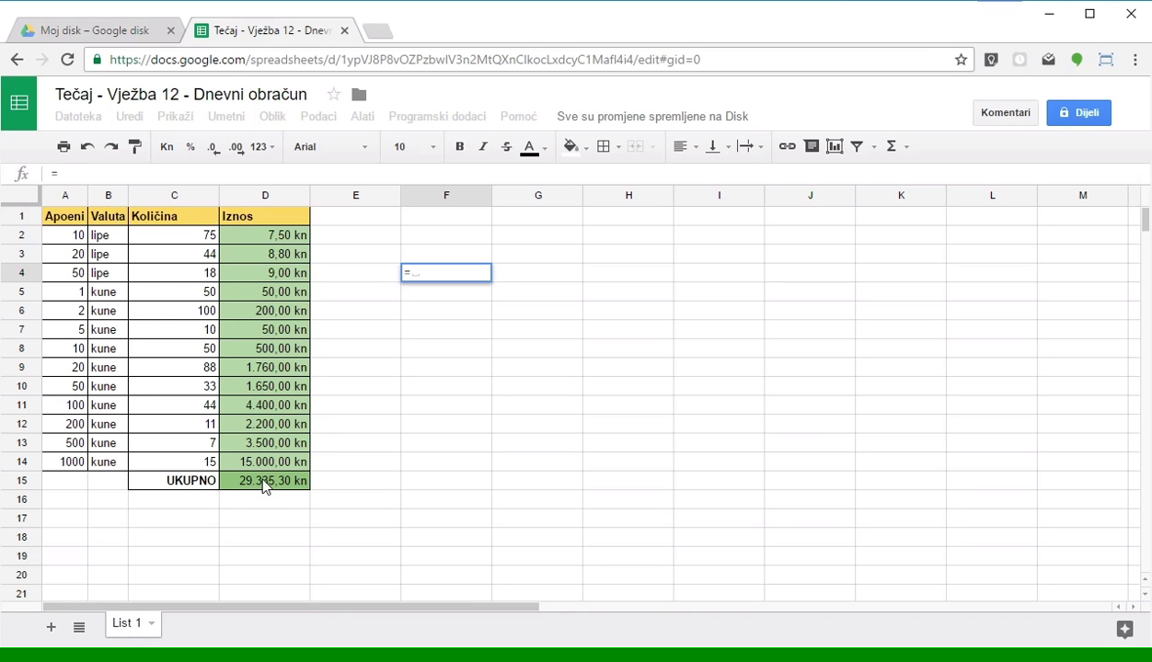
pyautogui.click(262, 482)
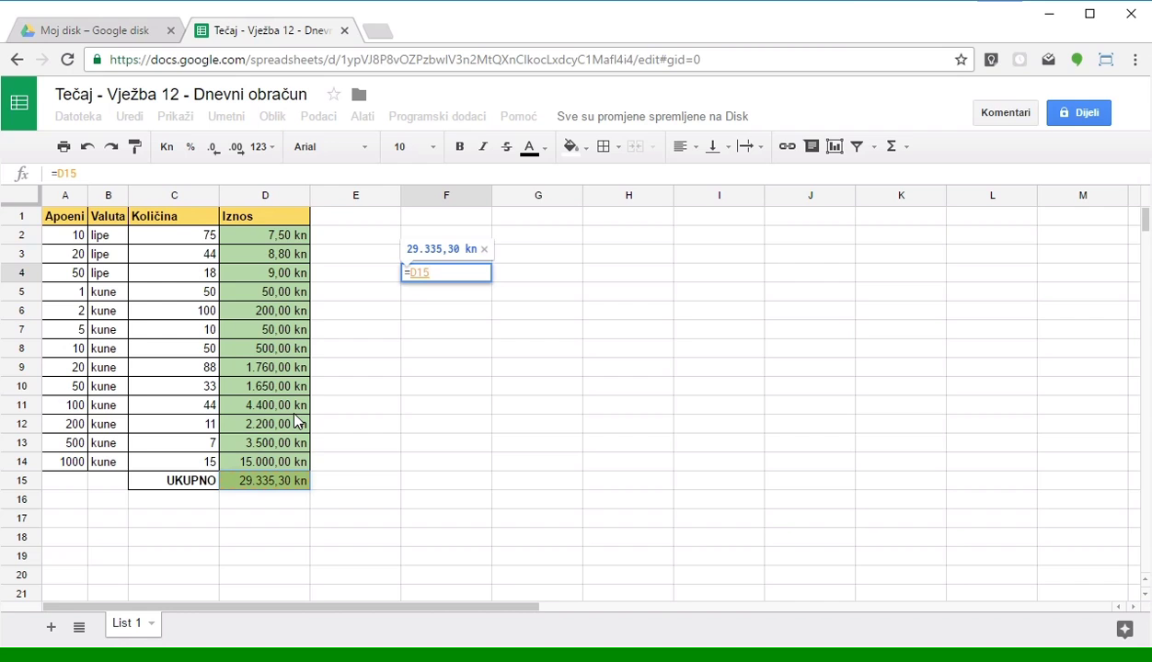
pyautogui.write('+')
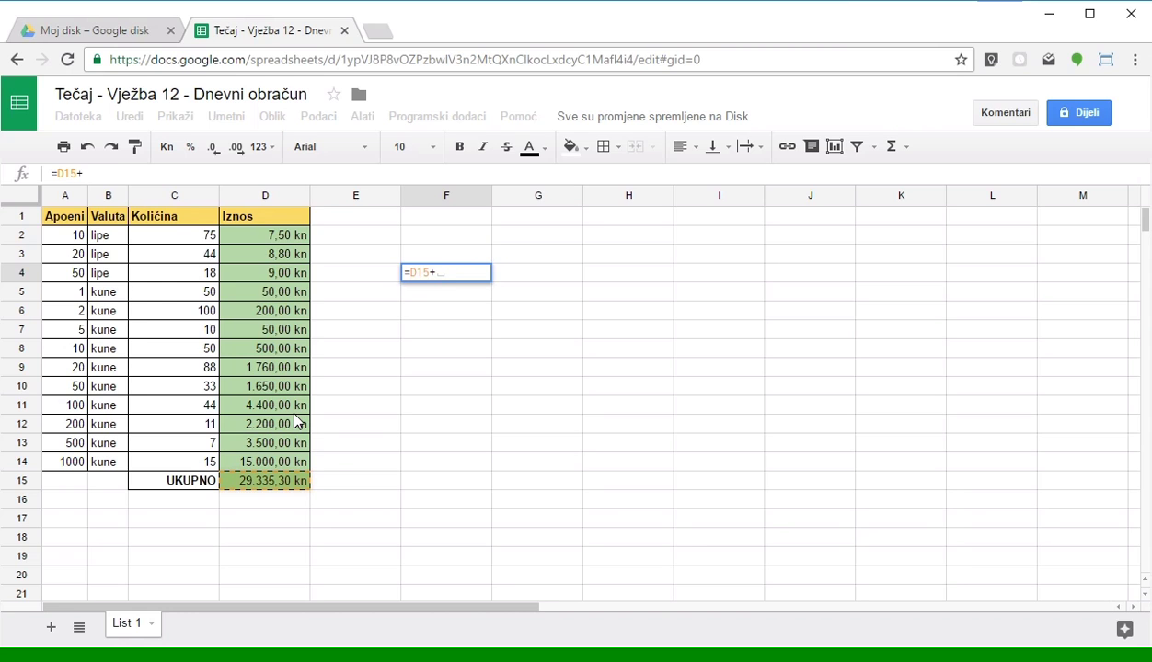
pyautogui.write('100000')
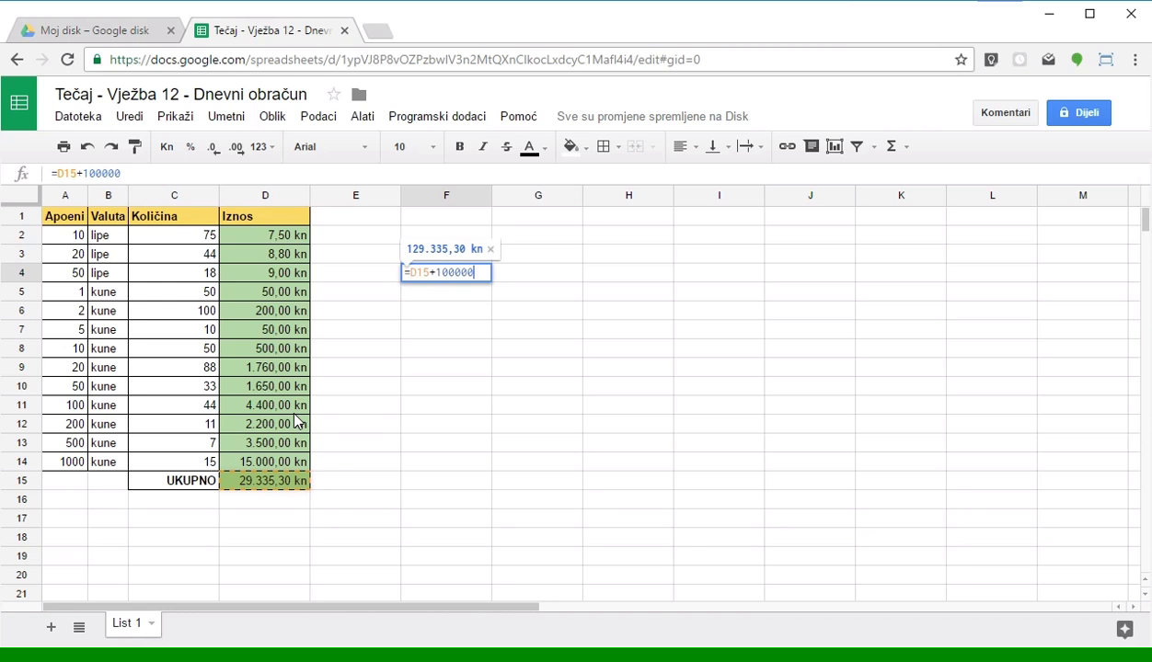
pyautogui.press('Return')
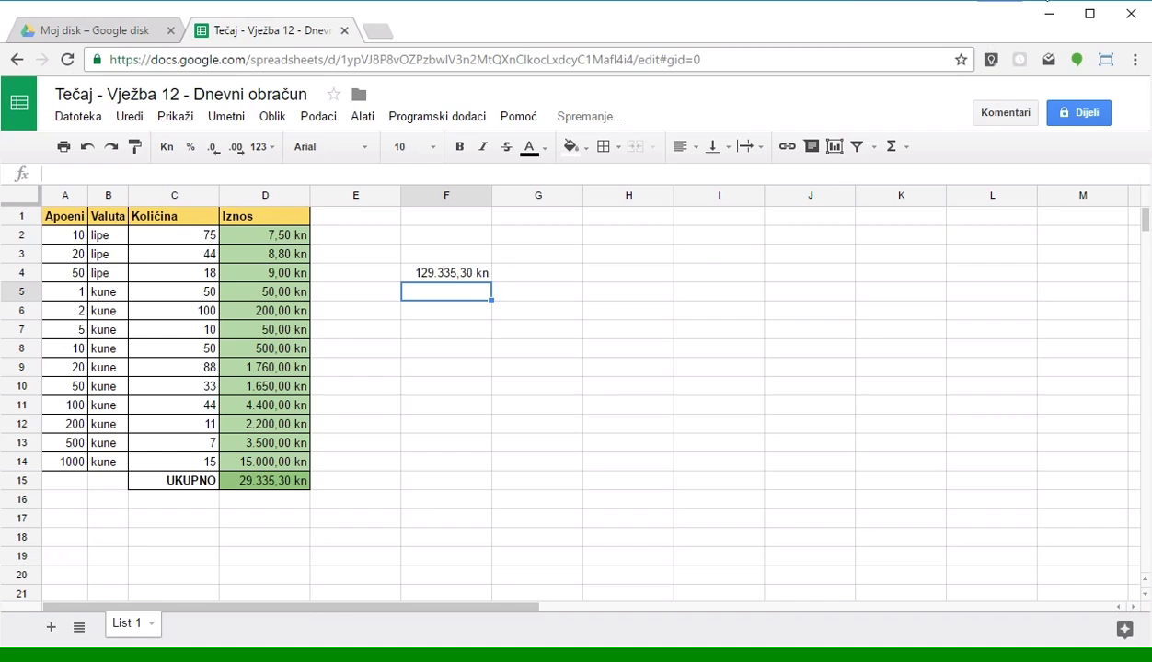
pyautogui.moveTo(405, 263)
pyautogui.mouseDown()
pyautogui.moveTo(502, 282)
pyautogui.moveTo(479, 264)
pyautogui.mouseUp()
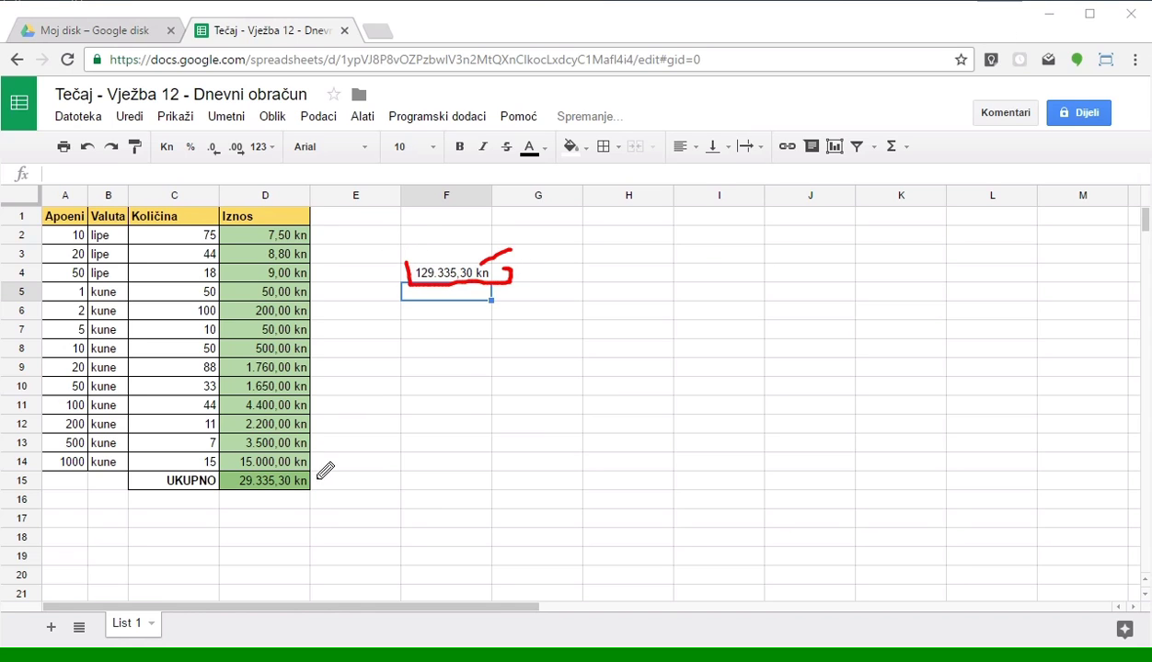
pyautogui.moveTo(323, 471); pyautogui.dragTo(464, 330)
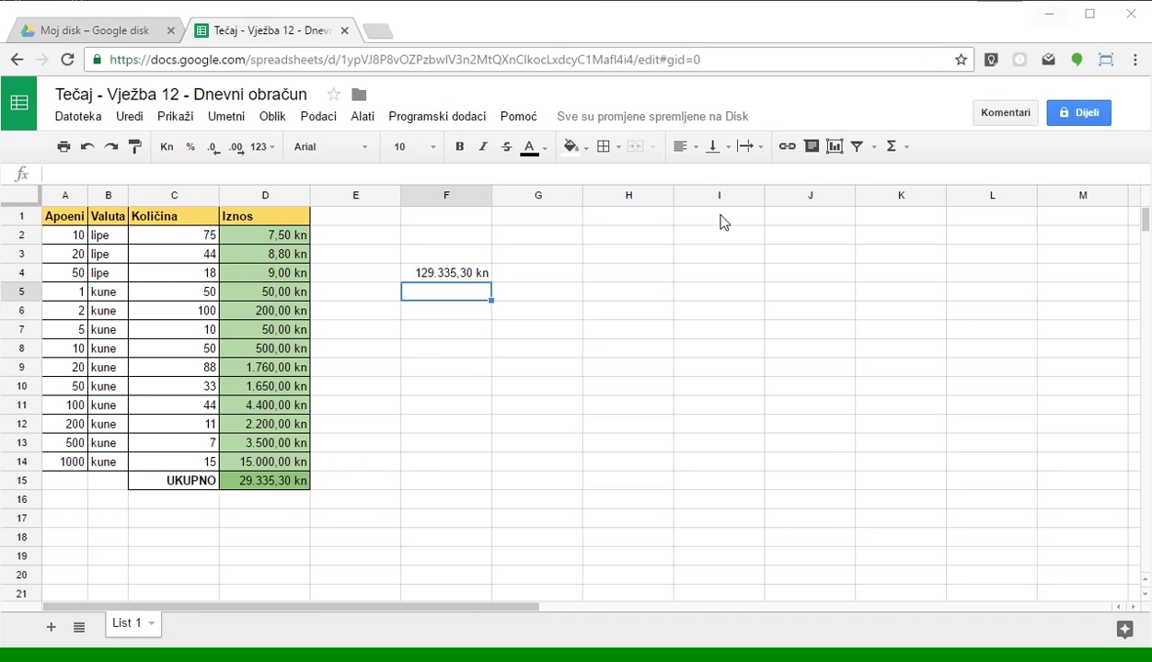
# Review the =D15+100000 formula in F4, then delete it.
pyautogui.click(456, 273)
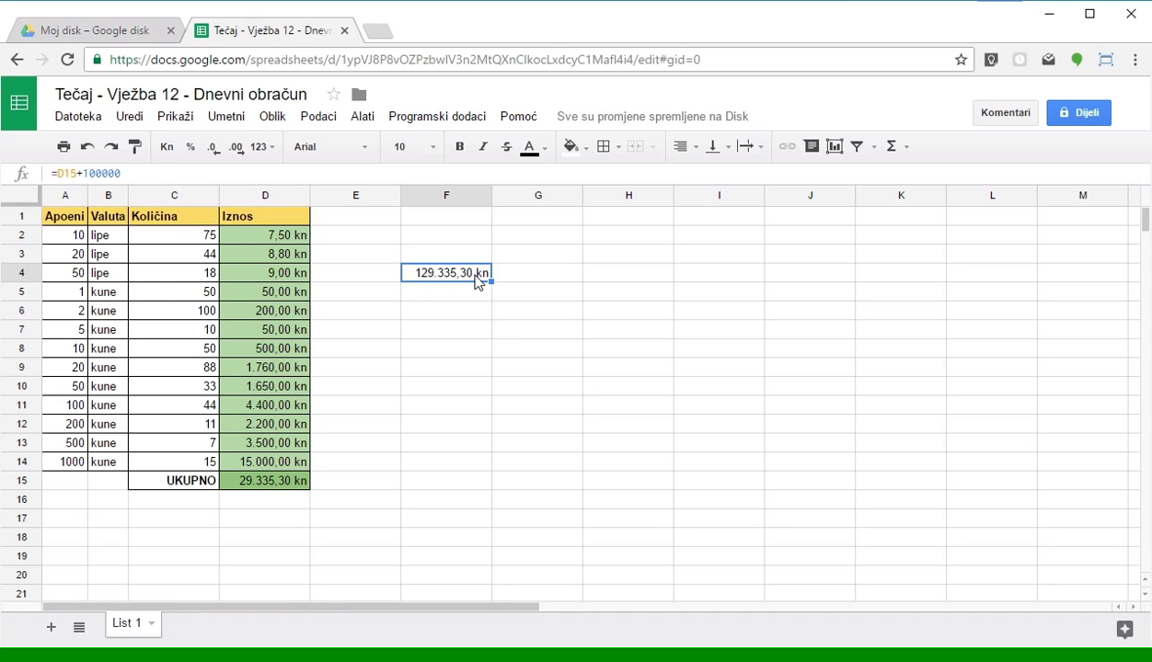
pyautogui.click(139, 172)
pyautogui.click(476, 335)
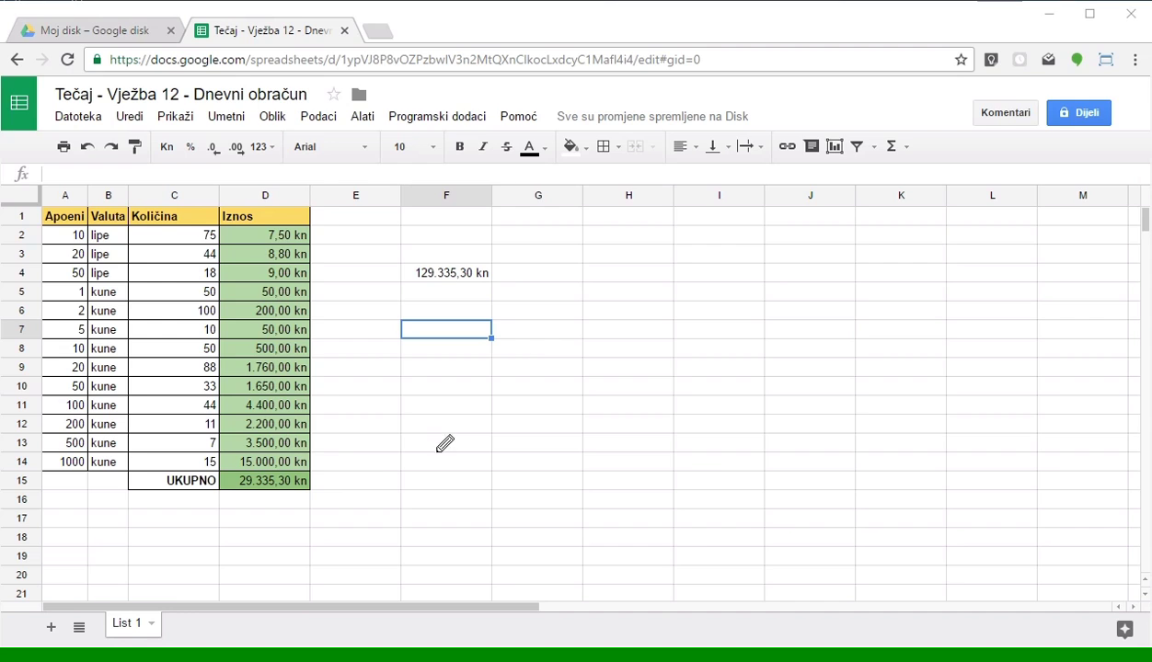
pyautogui.moveTo(315, 480); pyautogui.dragTo(479, 295)
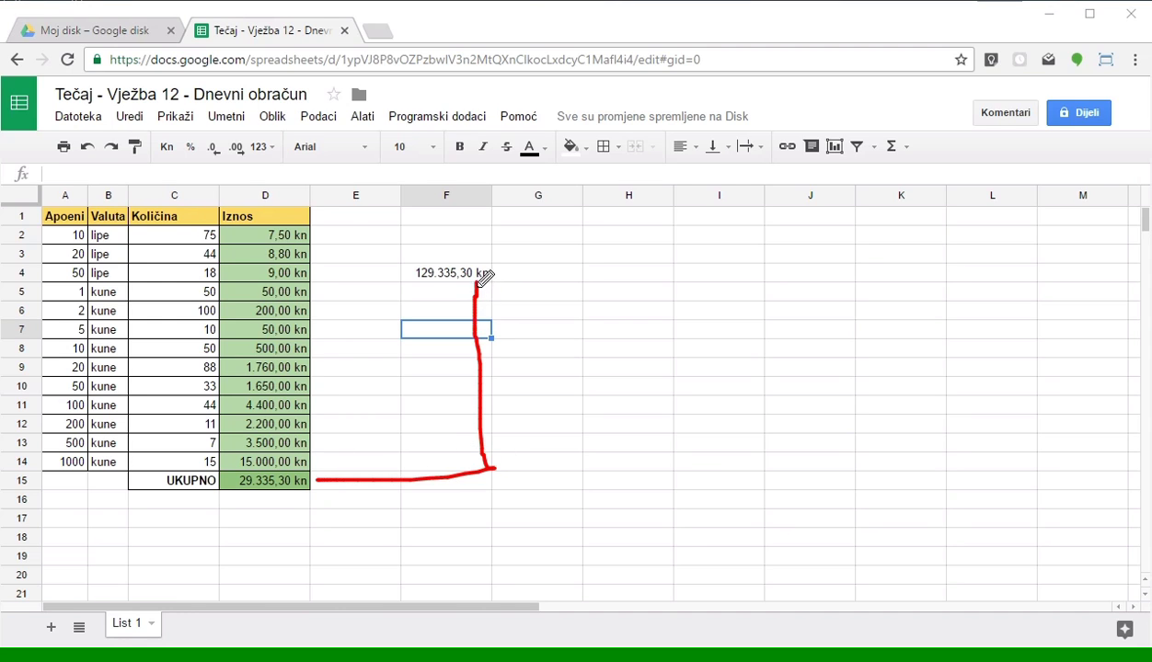
pyautogui.moveTo(479, 290); pyautogui.dragTo(492, 295)
pyautogui.moveTo(333, 471); pyautogui.dragTo(337, 490)
pyautogui.press('Escape')
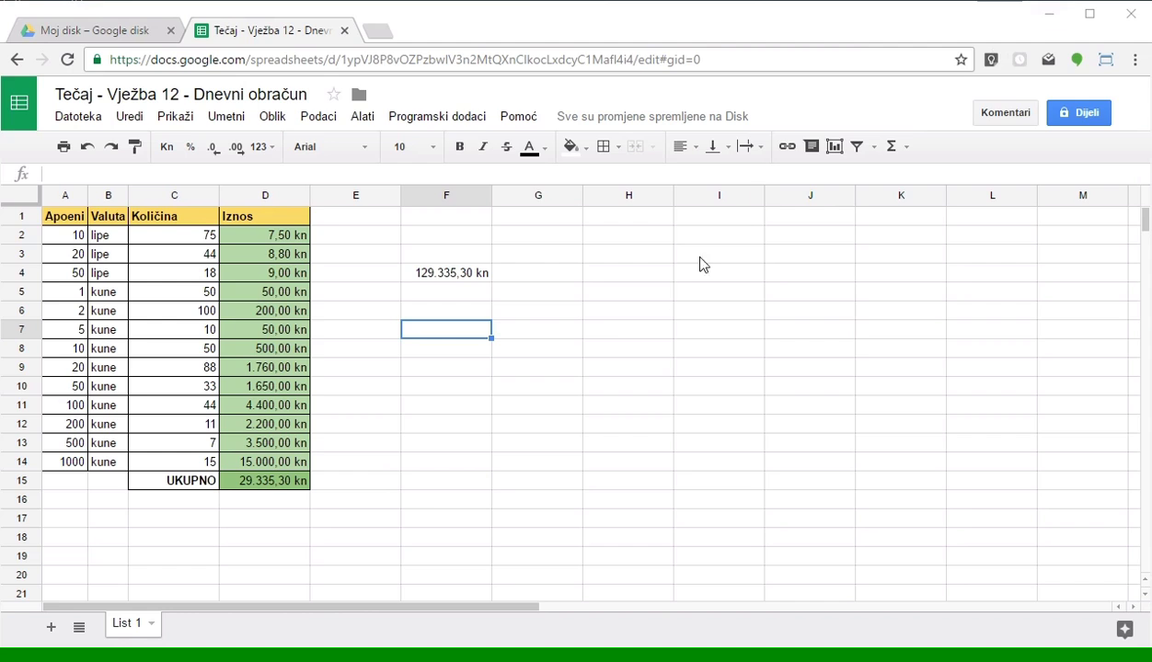
pyautogui.click(463, 276)
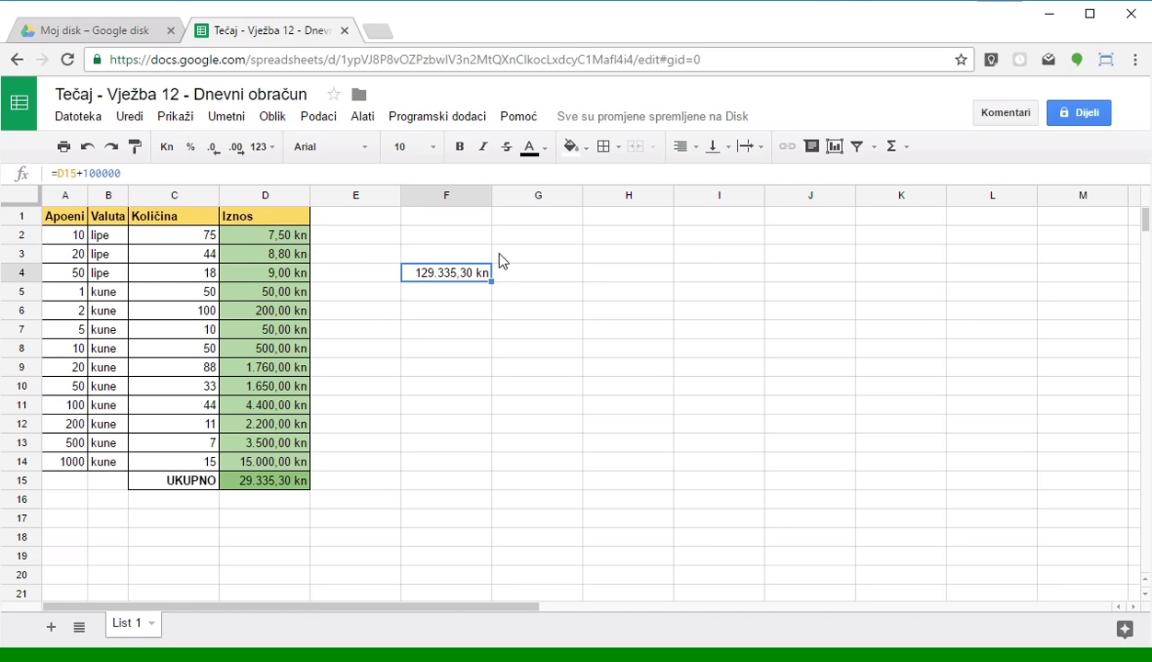
pyautogui.press('Delete')
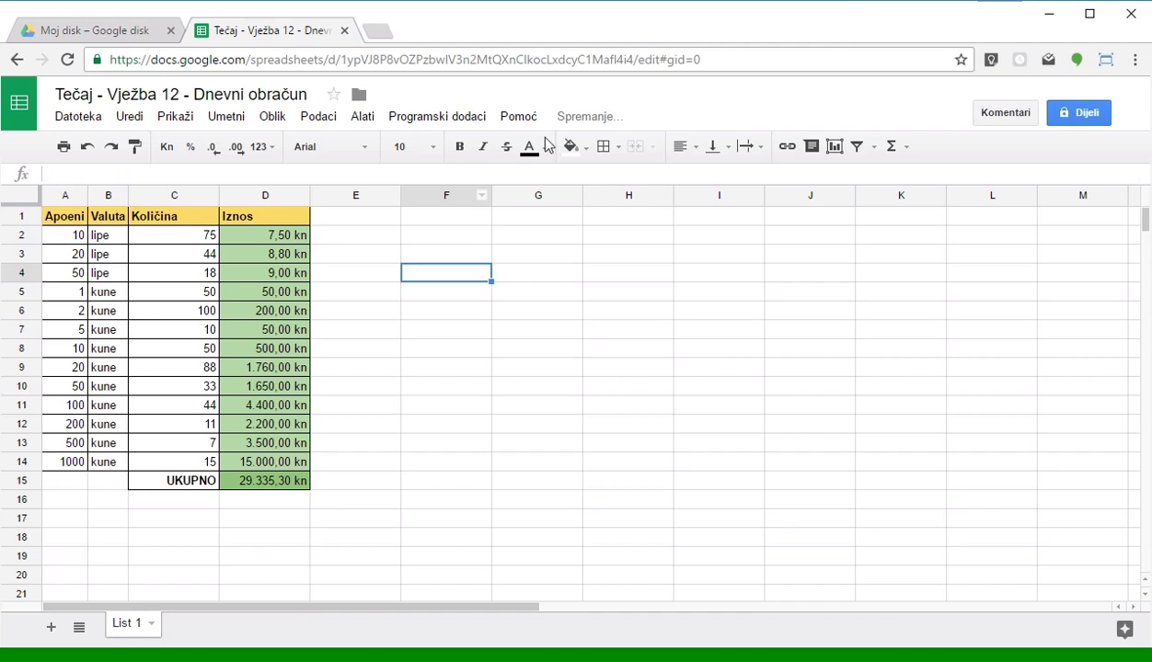